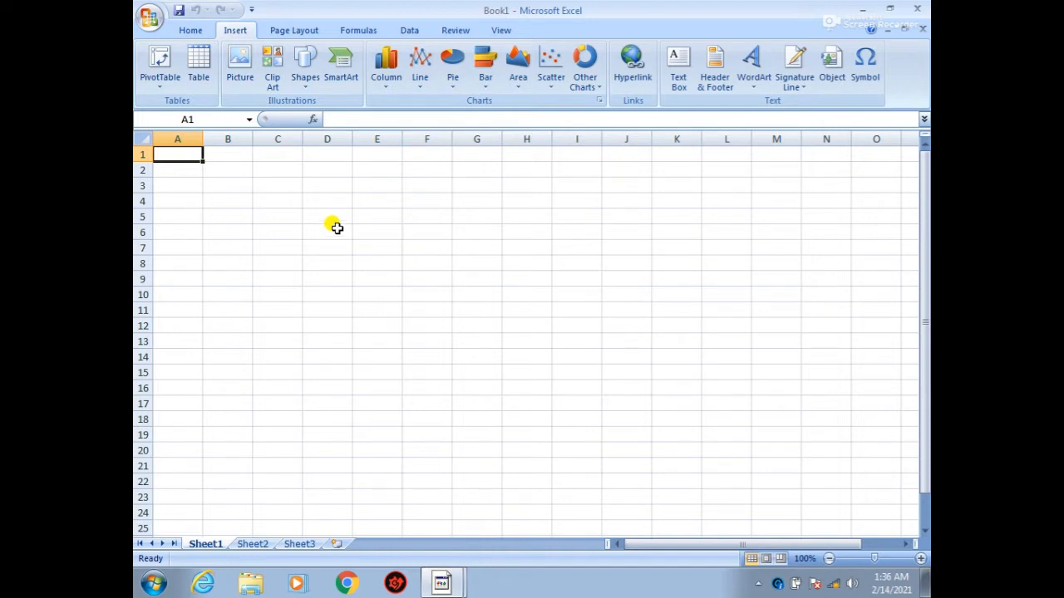
Insert a hyperlink in cell D4 to the existing file LOVELESH2020.xlsx in My Documents.
mouse_move(334, 229)
mouse_down()
mouse_move(355, 215)
mouse_move(332, 208)
mouse_up()
click(337, 200)
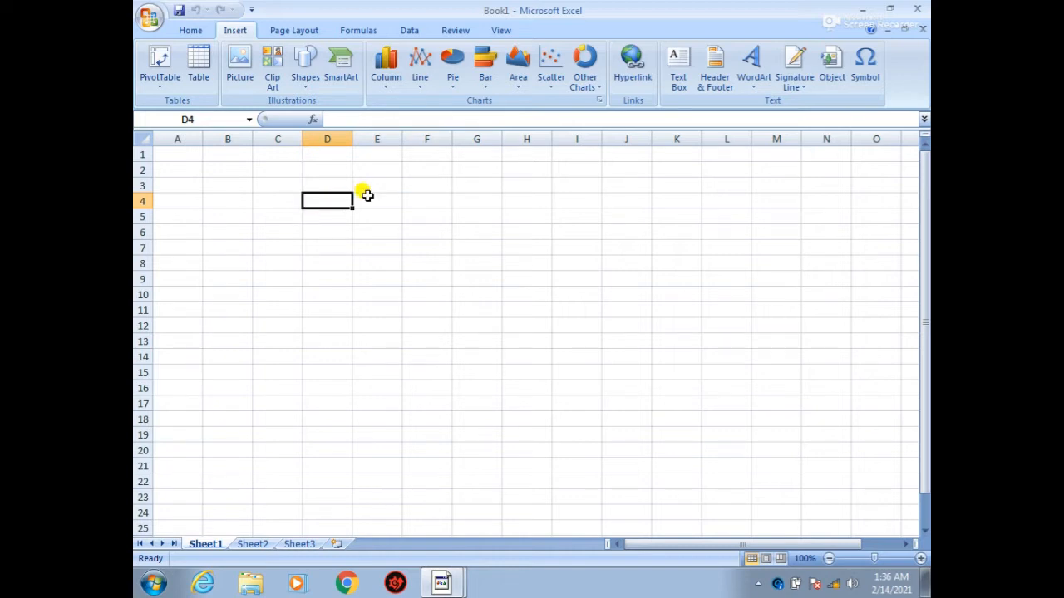
click(635, 90)
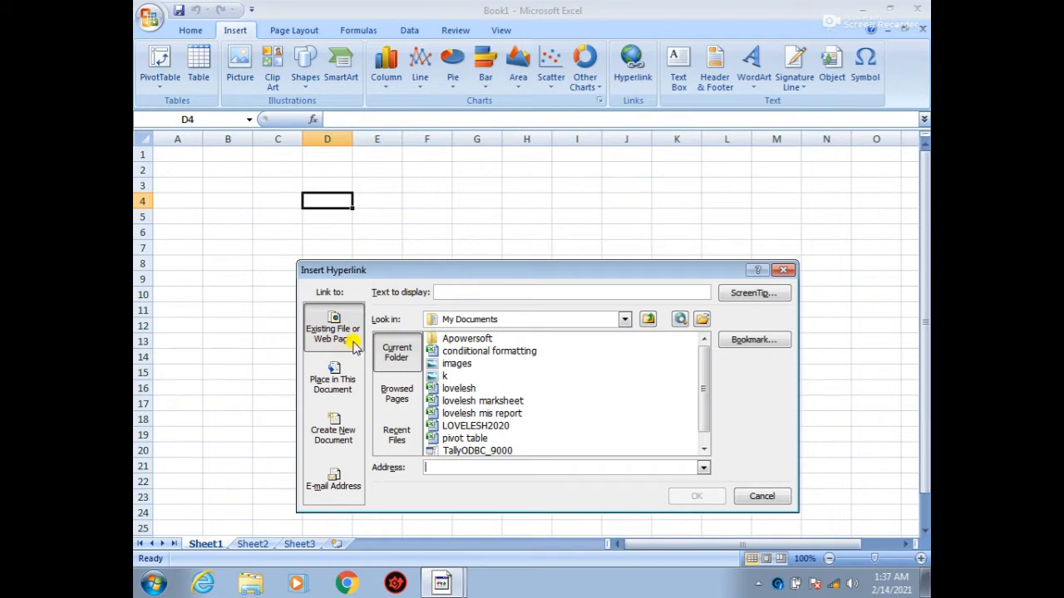
click(462, 426)
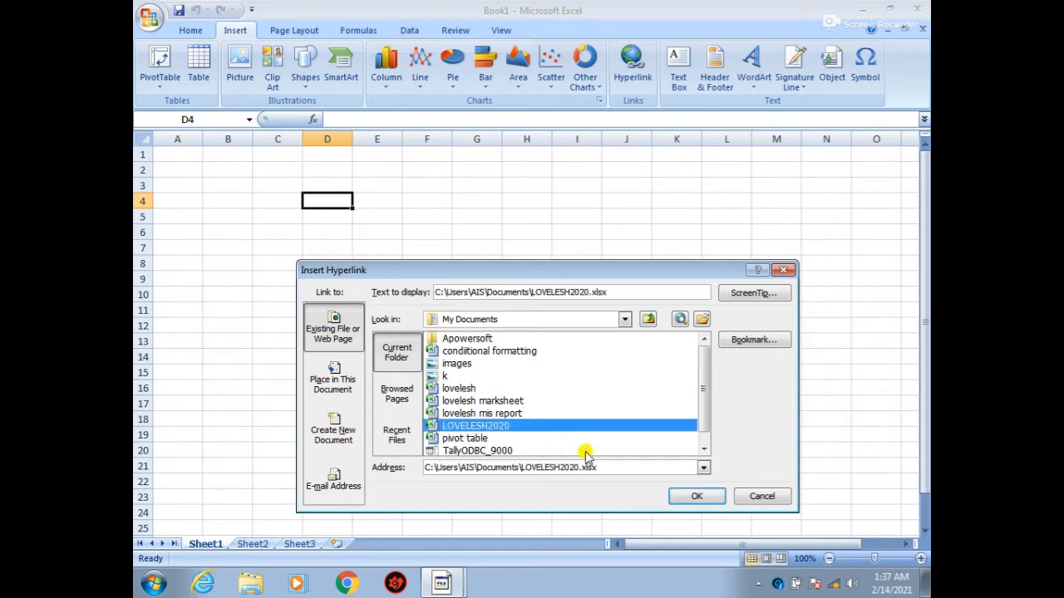
click(683, 496)
click(673, 511)
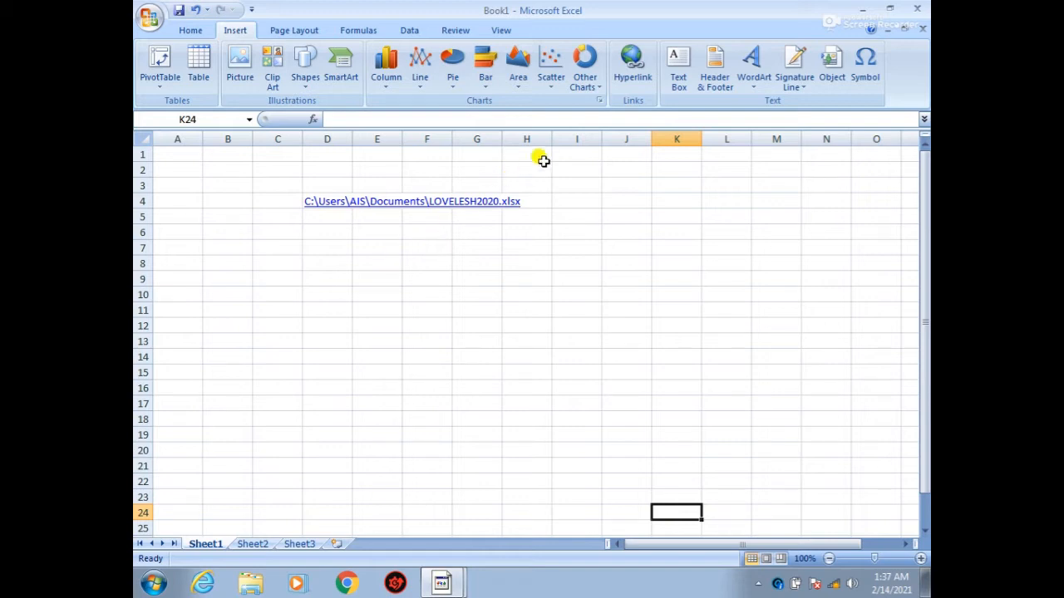
click(631, 93)
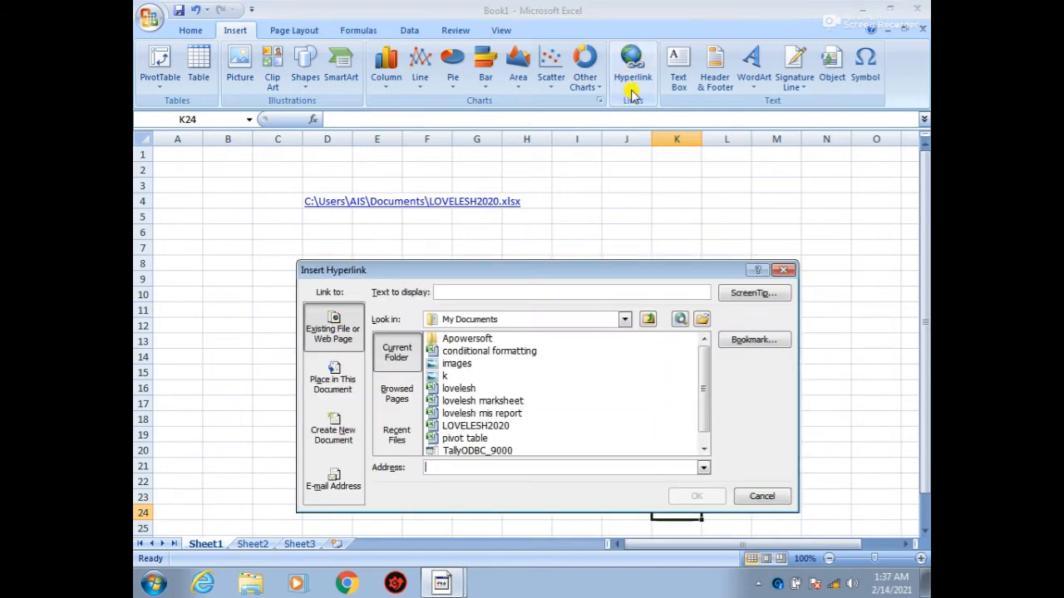
click(340, 388)
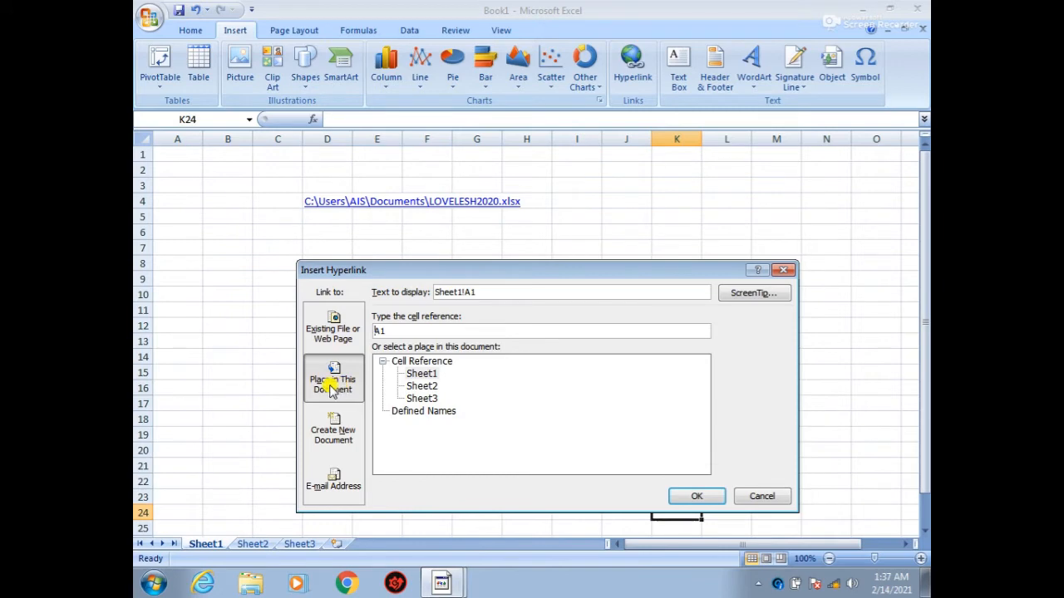
click(784, 271)
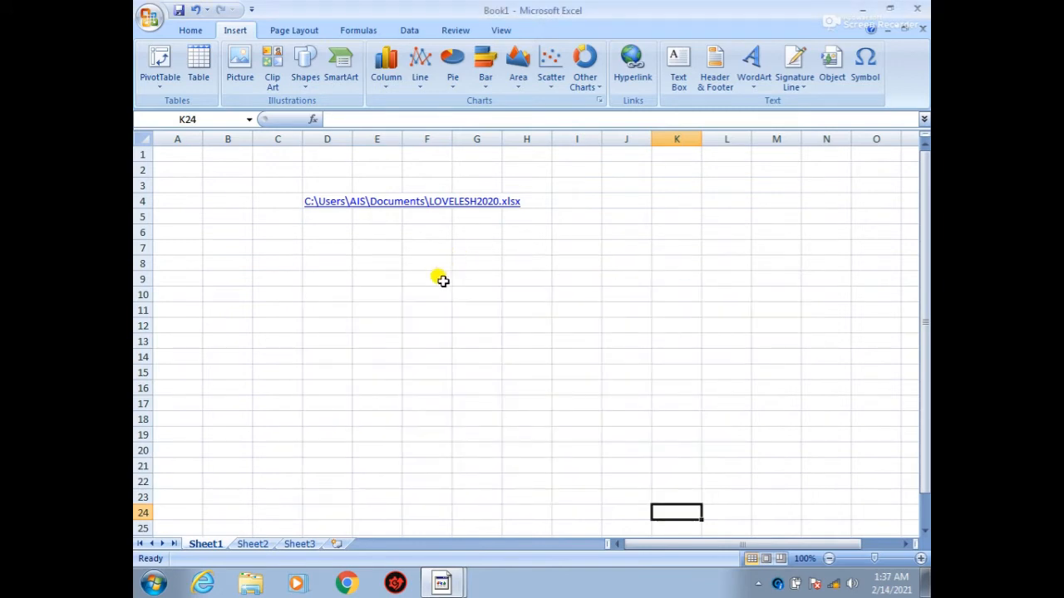
Enter the text sheet1 in cell A6.
click(177, 225)
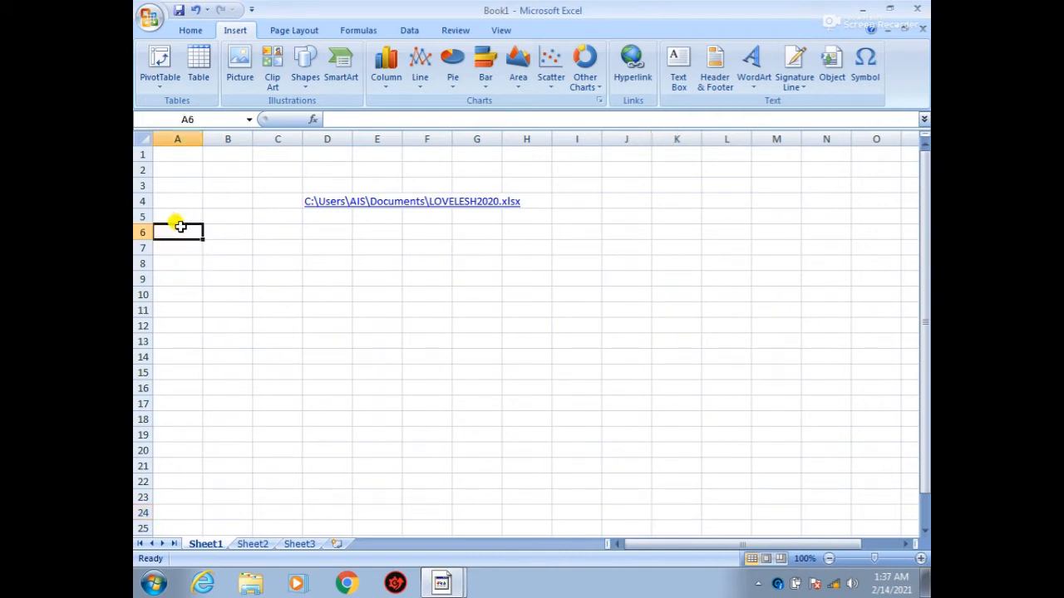
text(sheet)
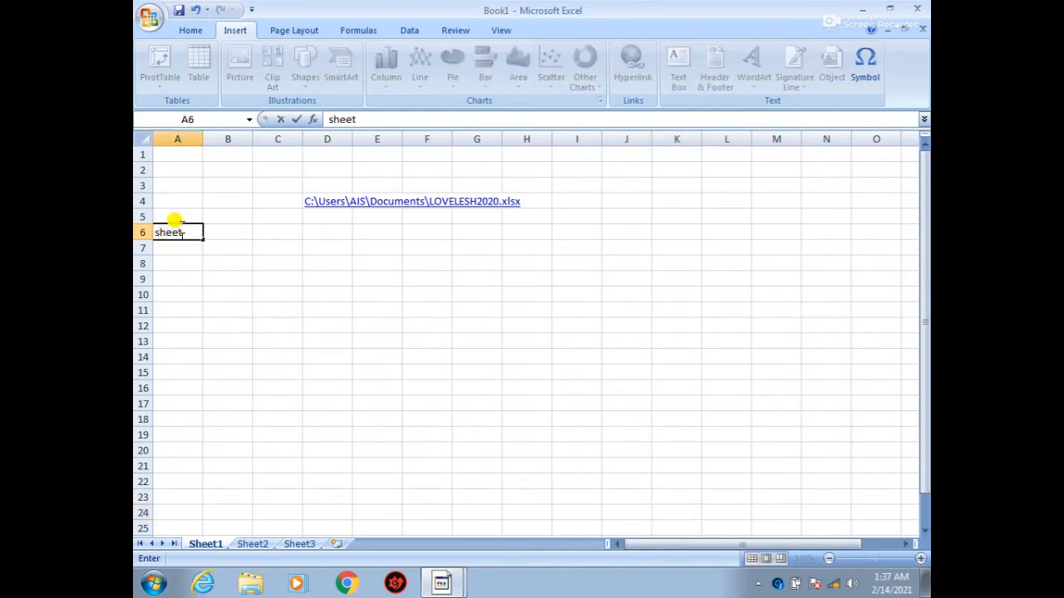
text(1)
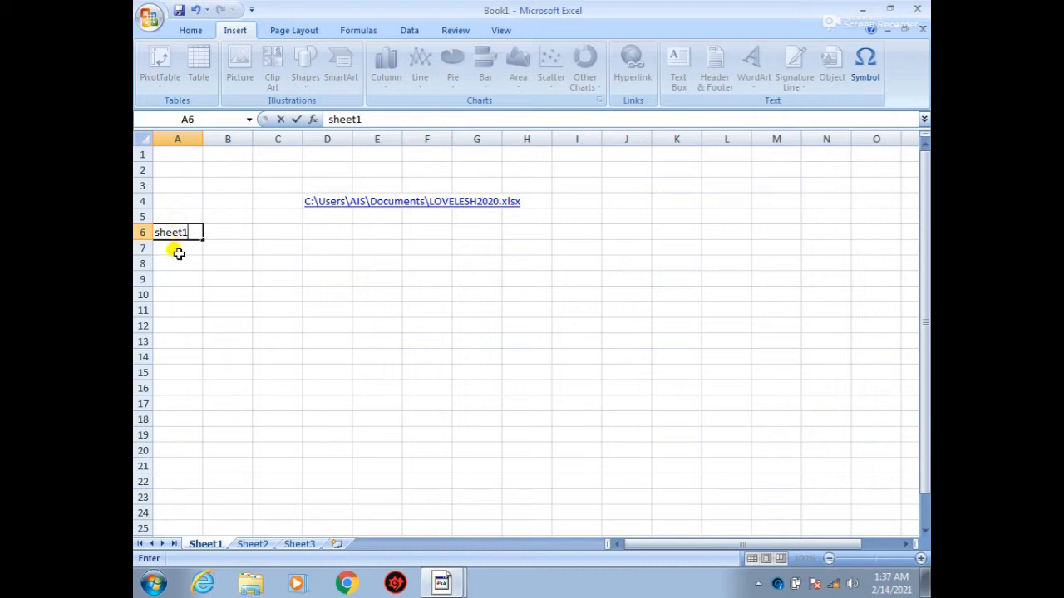
click(178, 248)
Extend the sheet1 entry in A6 down to A8 as a series ending in sheet3.
click(182, 233)
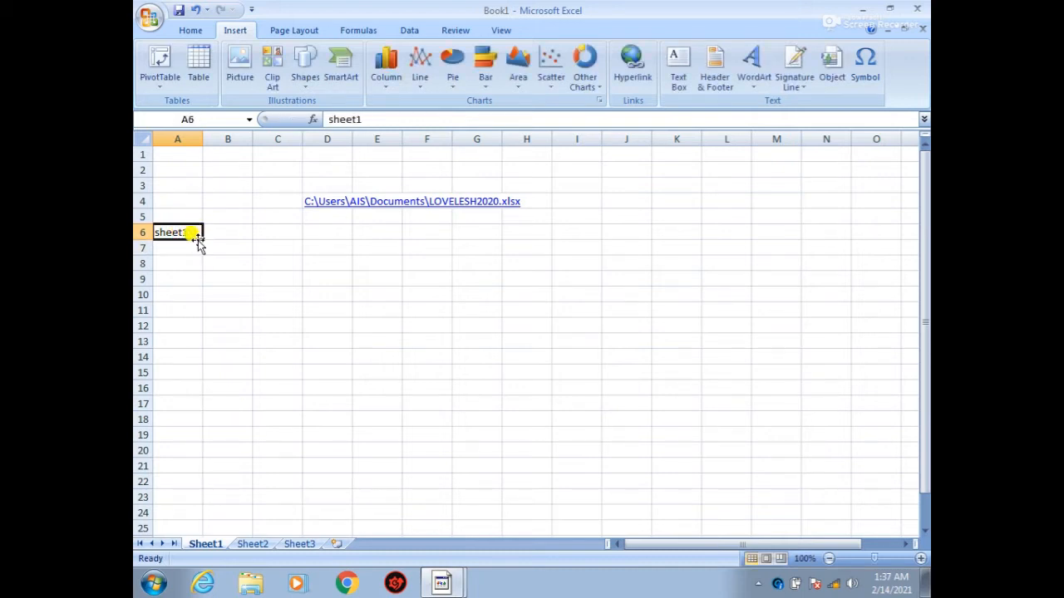
drag(199, 243, 191, 271)
click(188, 275)
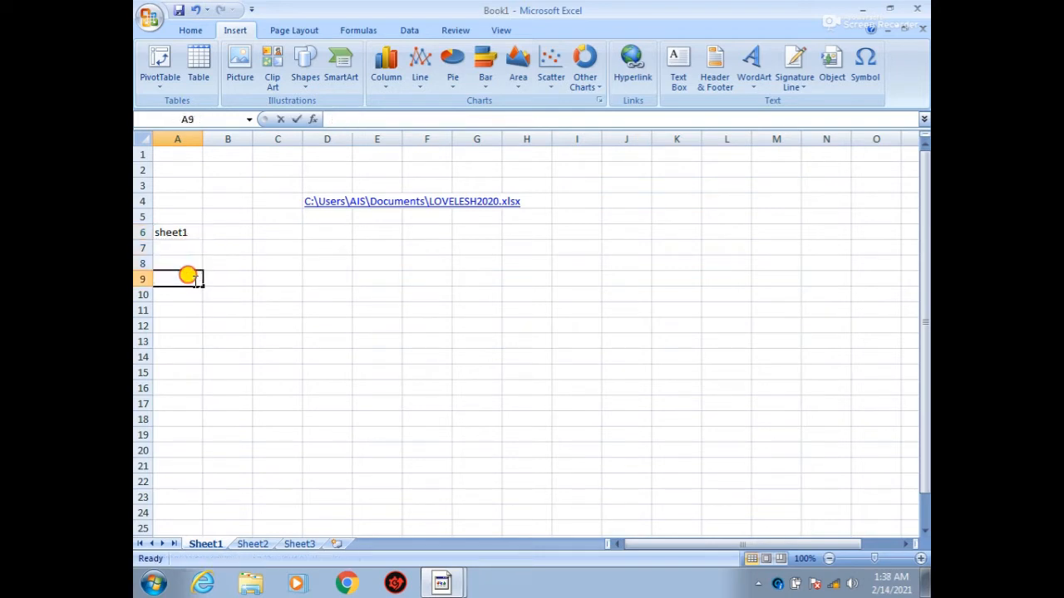
click(178, 231)
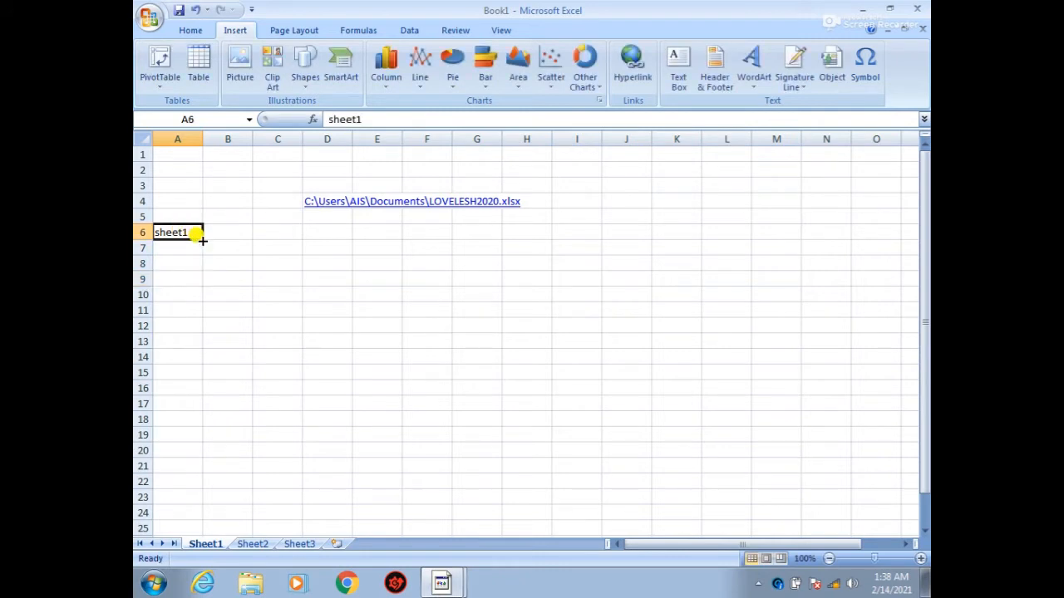
drag(202, 240, 192, 271)
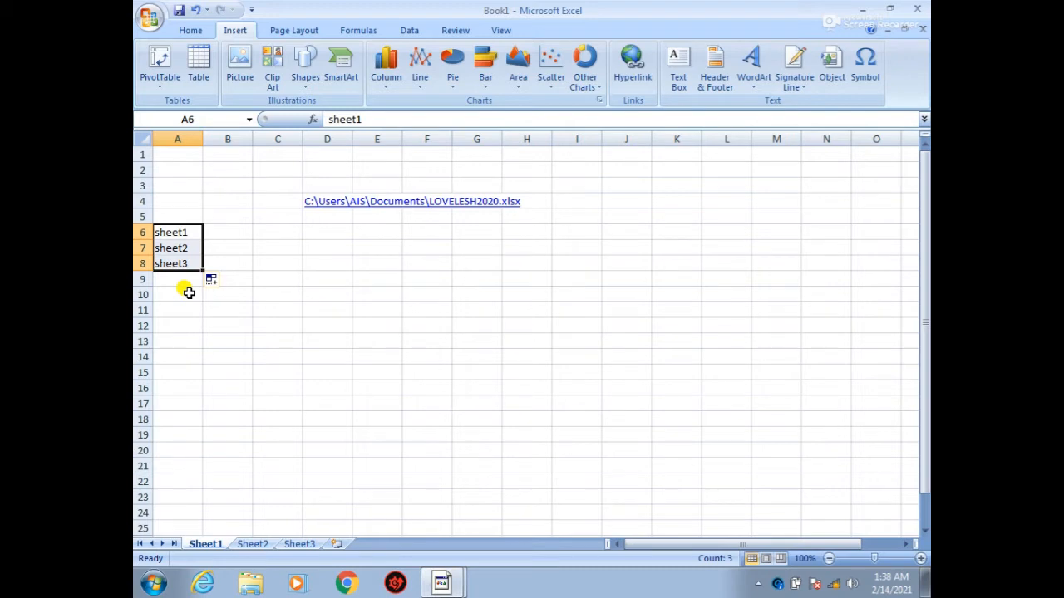
click(188, 292)
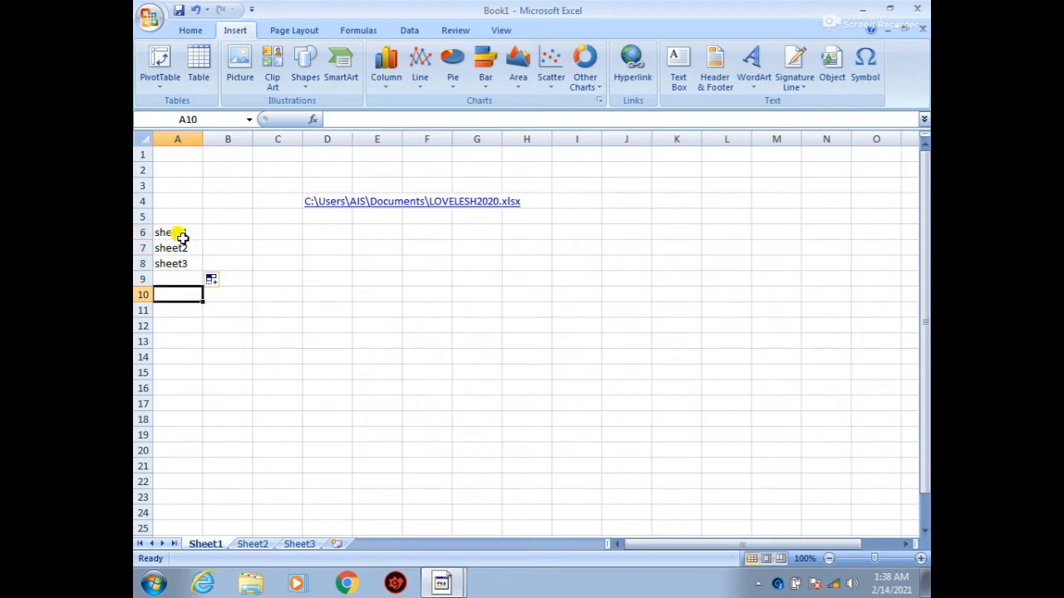
Hyperlink the sheet1 text in cell A6 to cell A6 of Sheet1 as a place in this document.
key(Up)
key(Up)
key(Up)
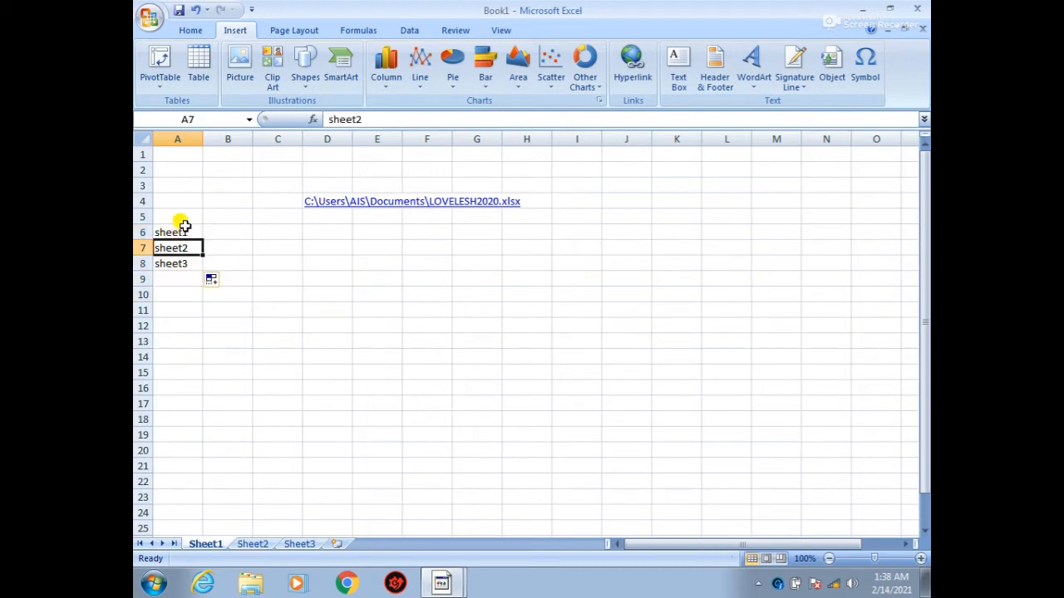
click(184, 227)
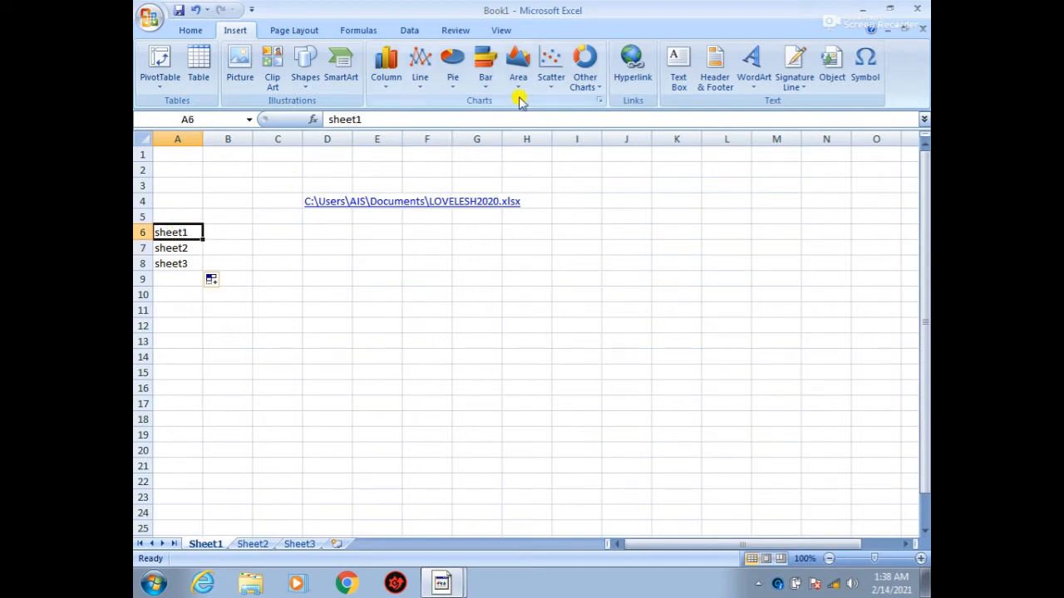
click(653, 77)
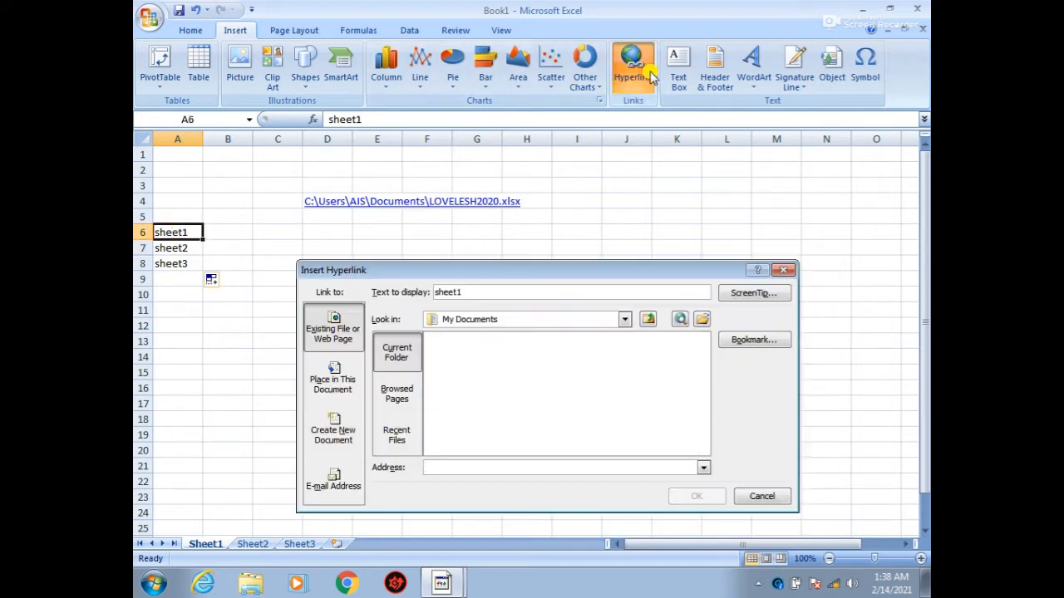
click(338, 393)
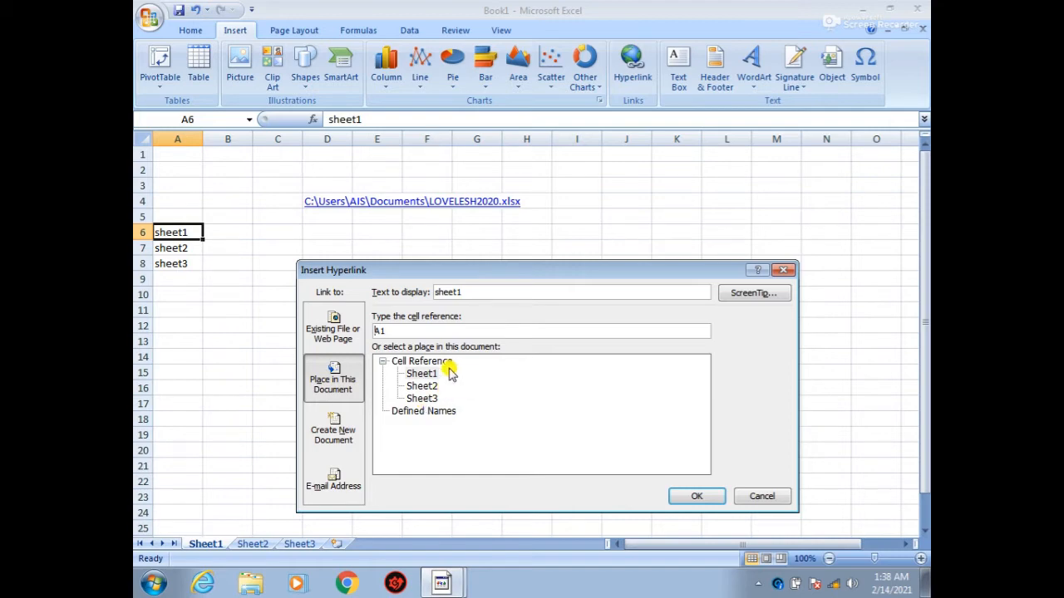
click(396, 332)
key(BackSpace)
click(410, 376)
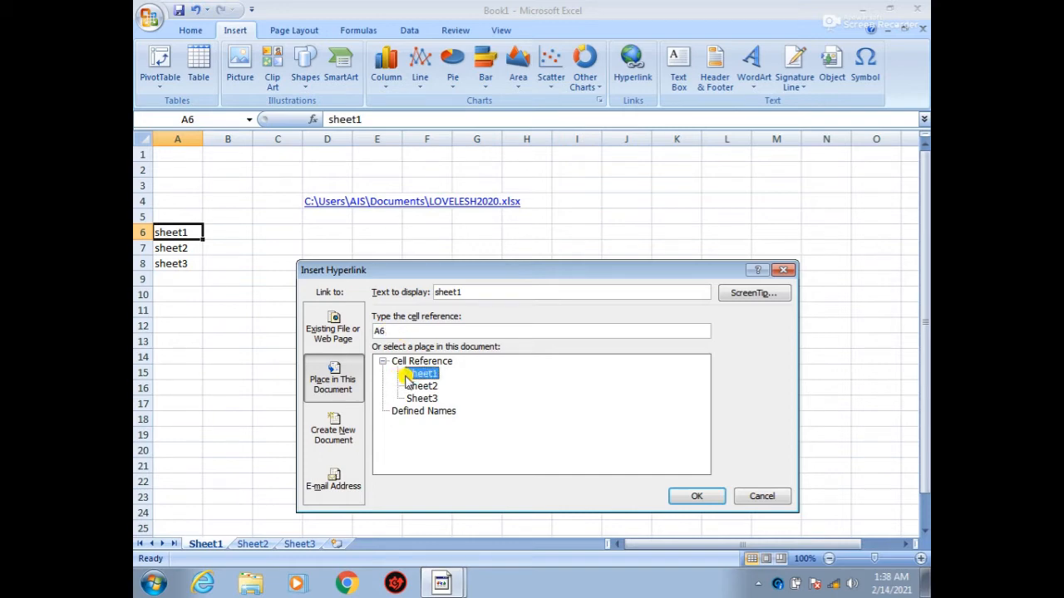
click(692, 496)
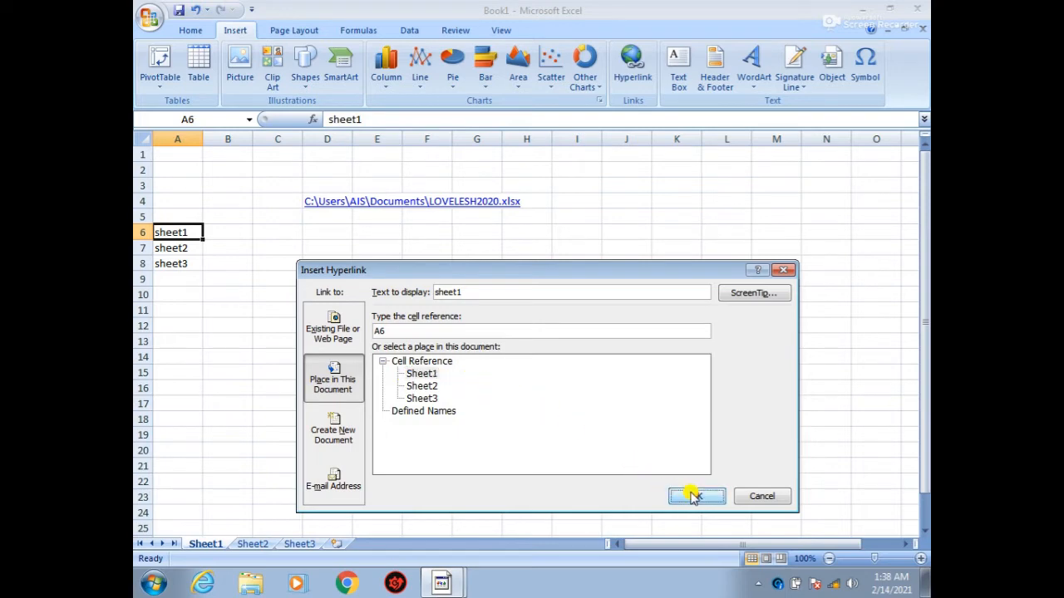
click(200, 296)
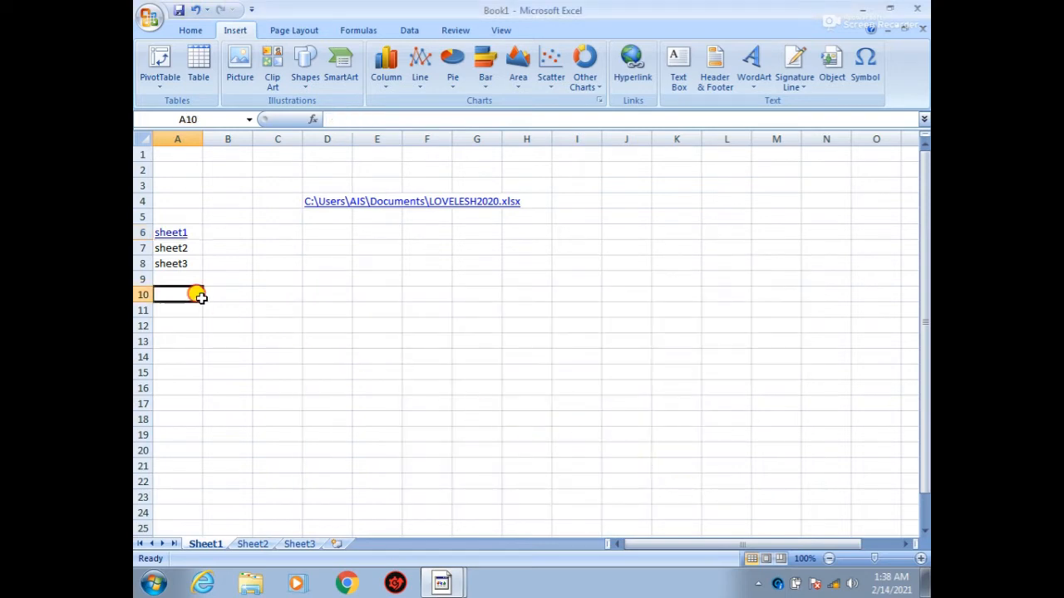
Try to link cell A7 to a new document named lovelesh with the "Edit the new document later" option, declining to overwrite the existing file.
click(184, 247)
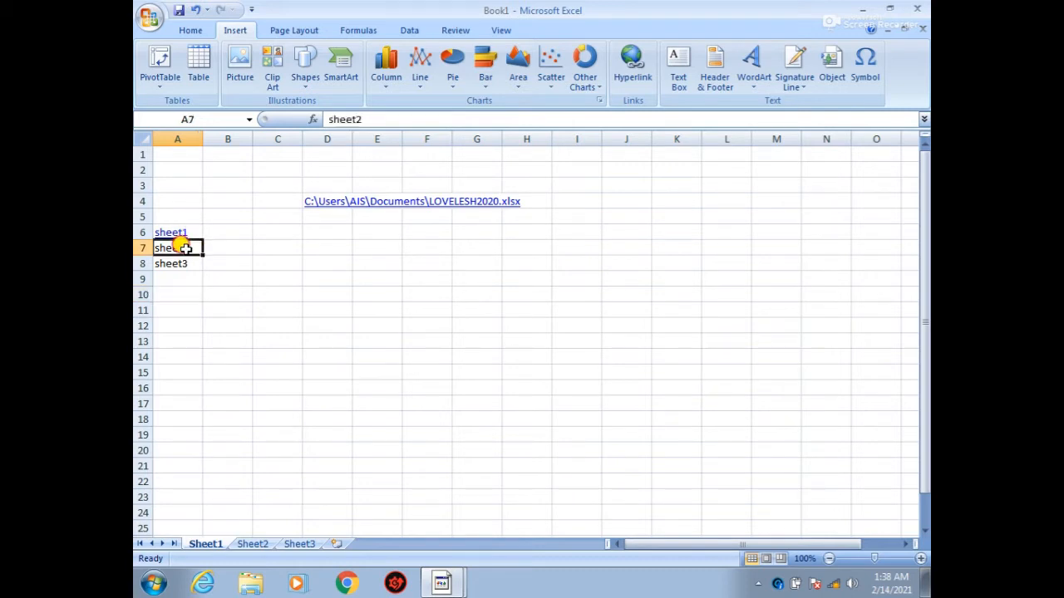
click(632, 82)
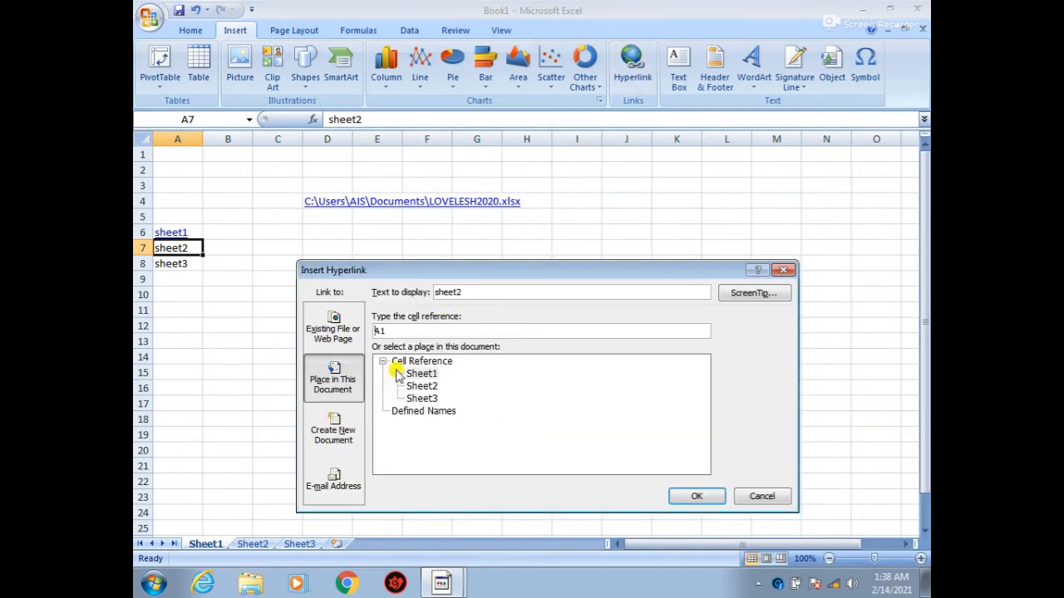
click(345, 427)
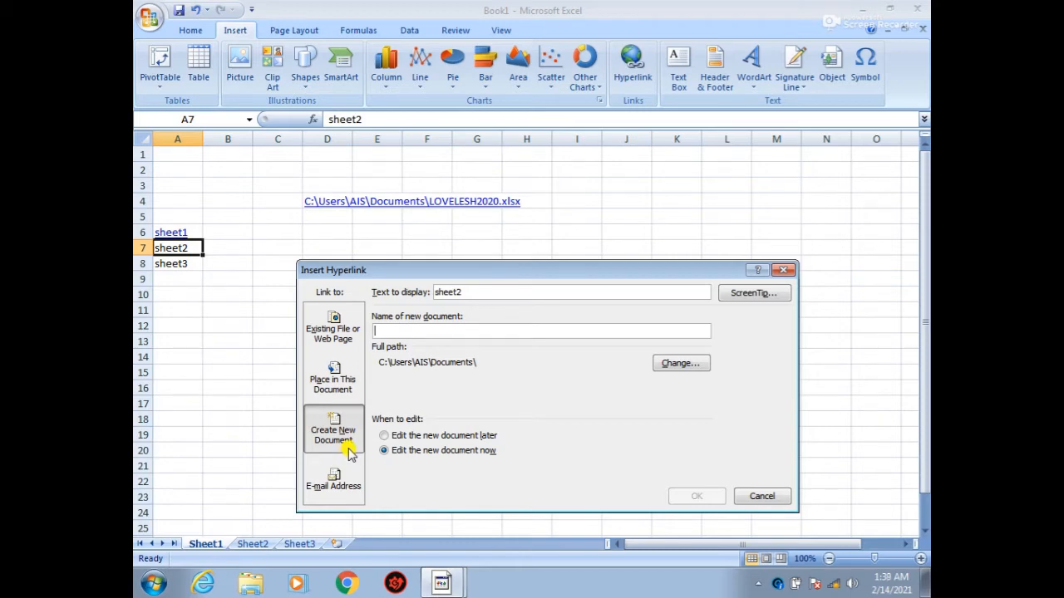
text(lovelesh)
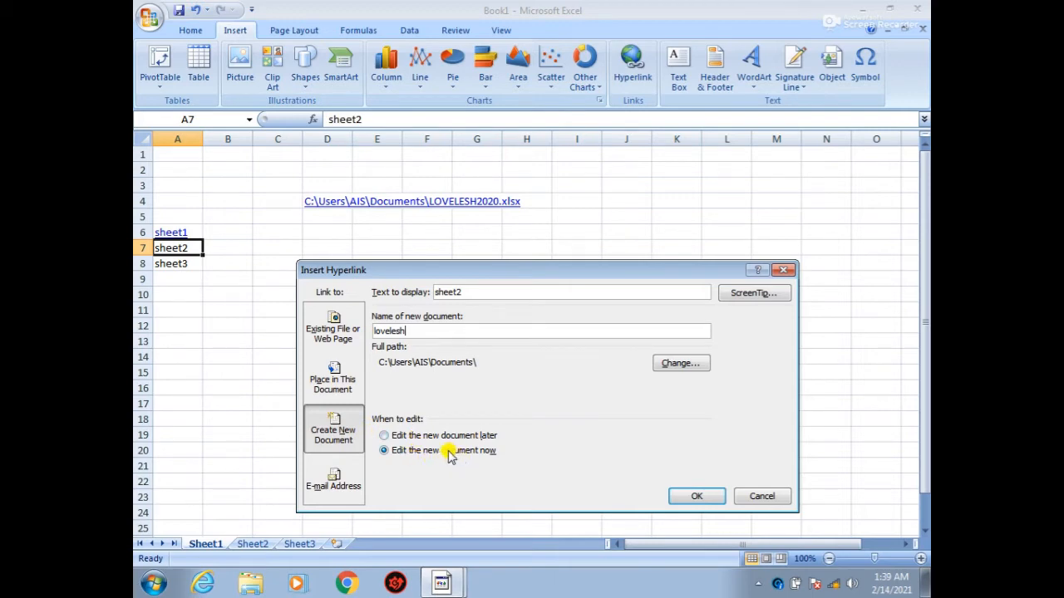
click(398, 435)
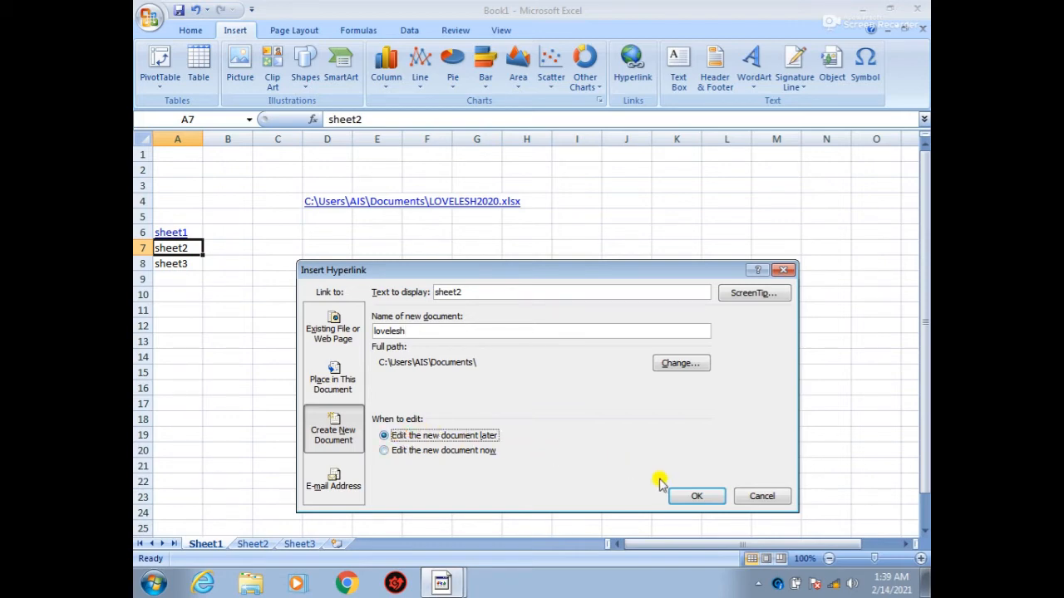
click(693, 496)
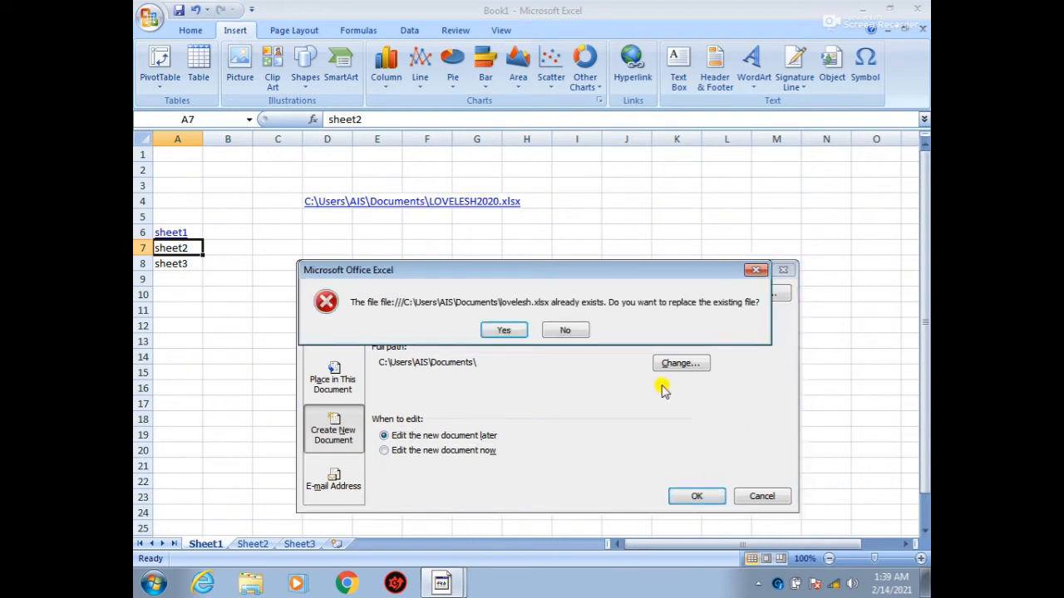
click(572, 333)
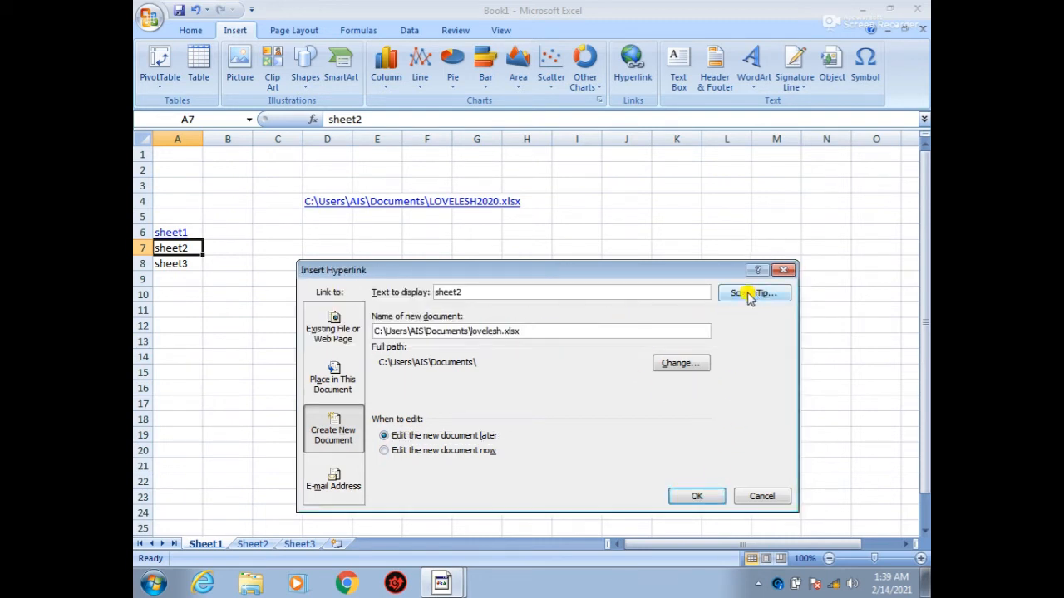
click(784, 271)
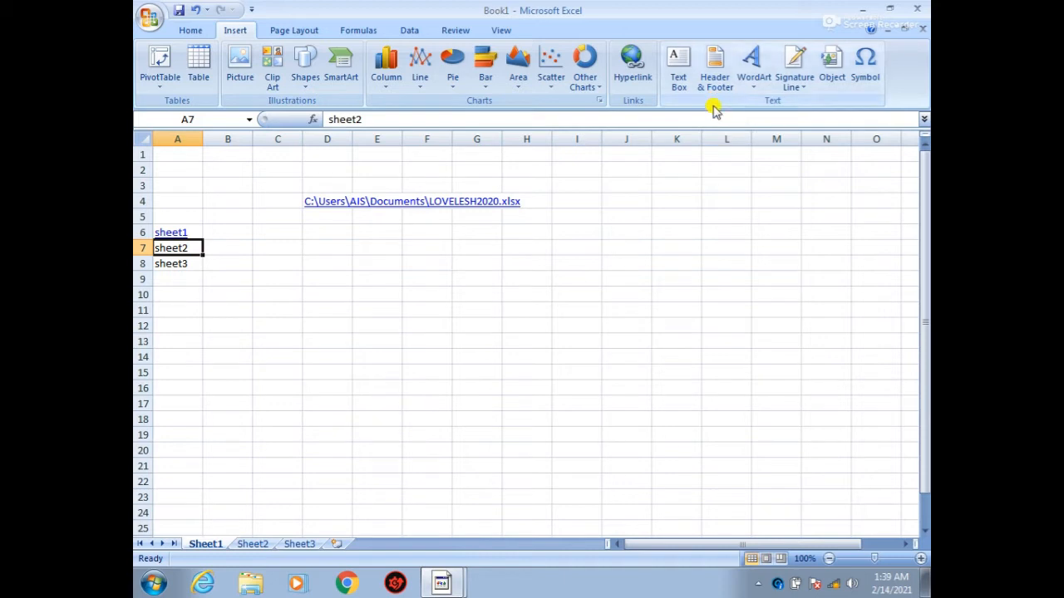
Add a page header with the text computer in its centre section.
click(712, 75)
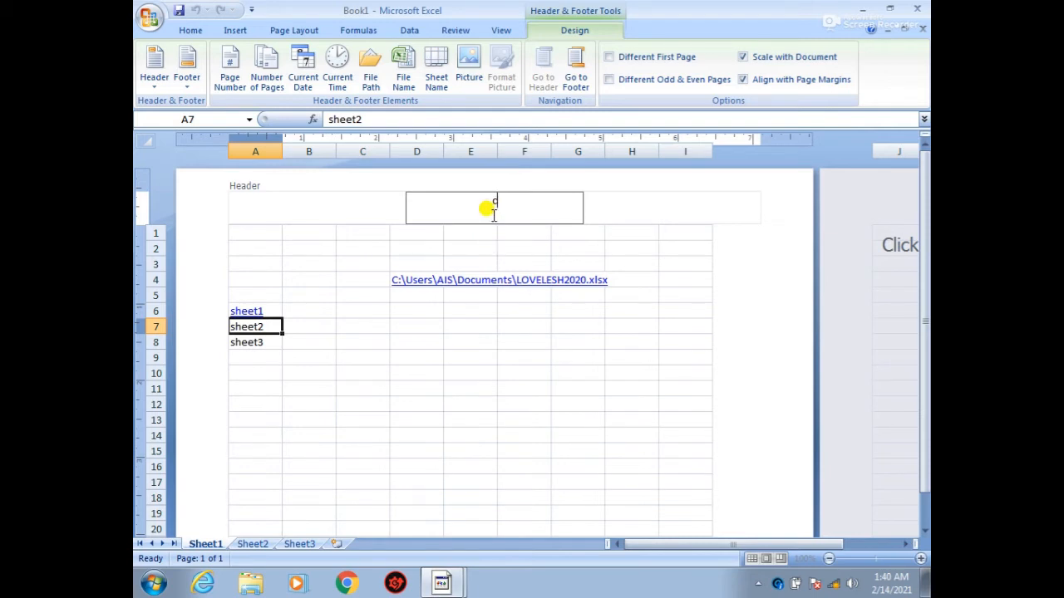
text(puter)
key(Return)
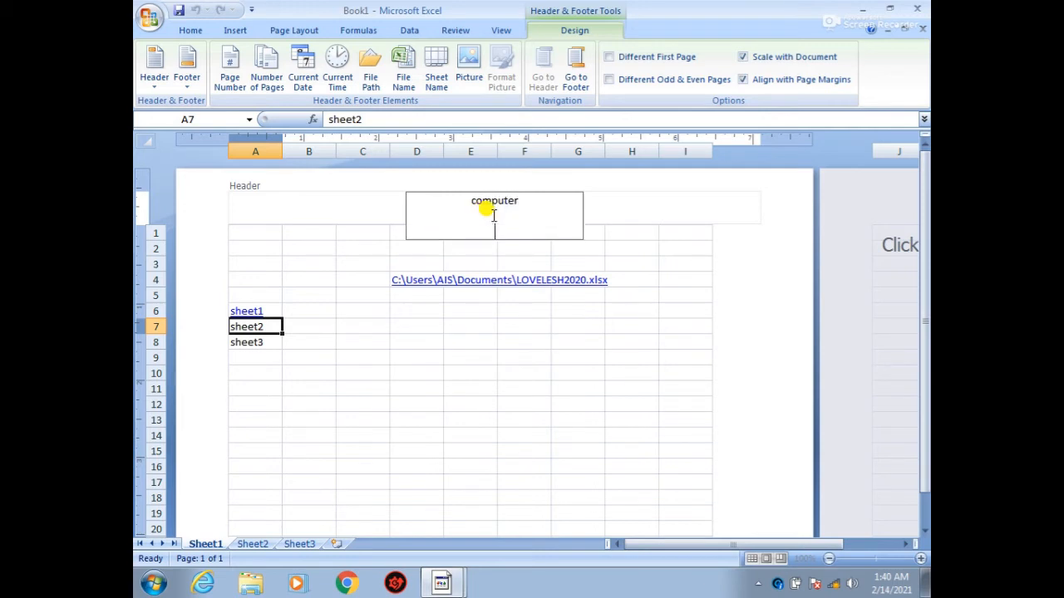
click(301, 277)
Enter the sample text ffhfhh in cell A2 and bcbb in cell A3.
click(254, 249)
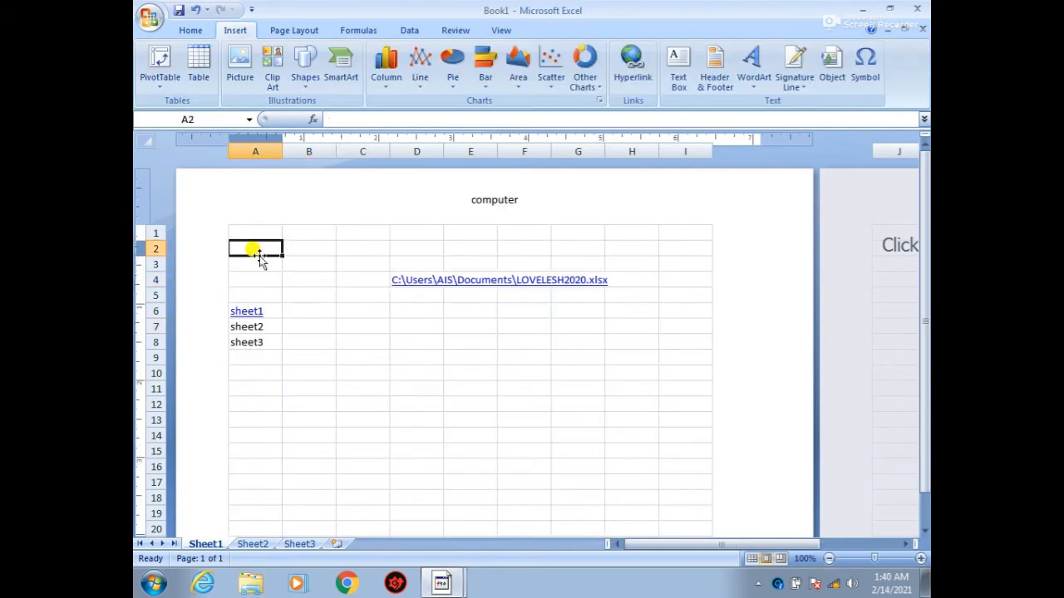
text(ffhfhh)
key(Return)
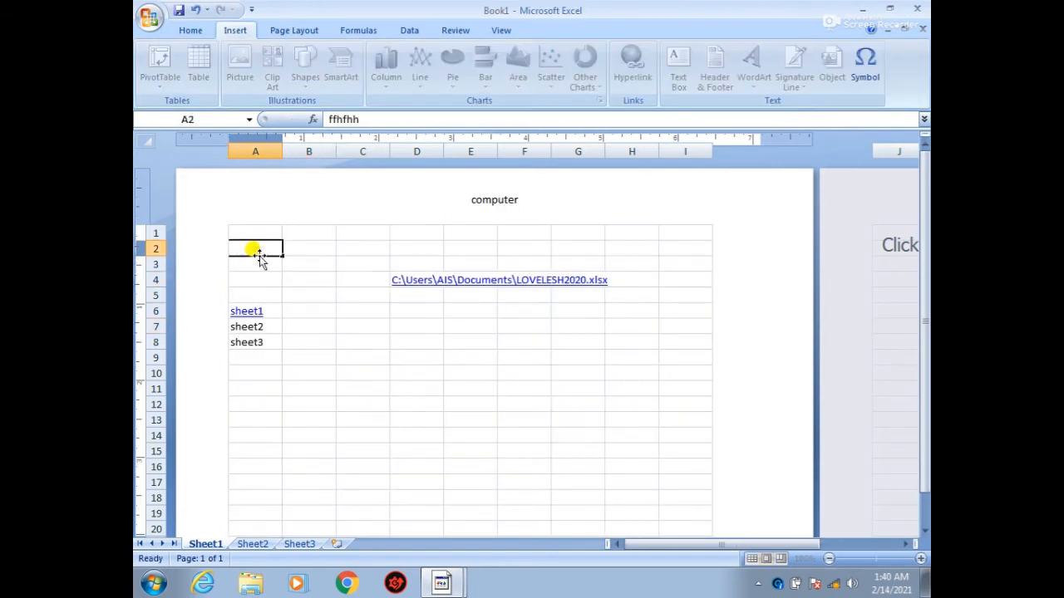
text(bcbb)
key(Return)
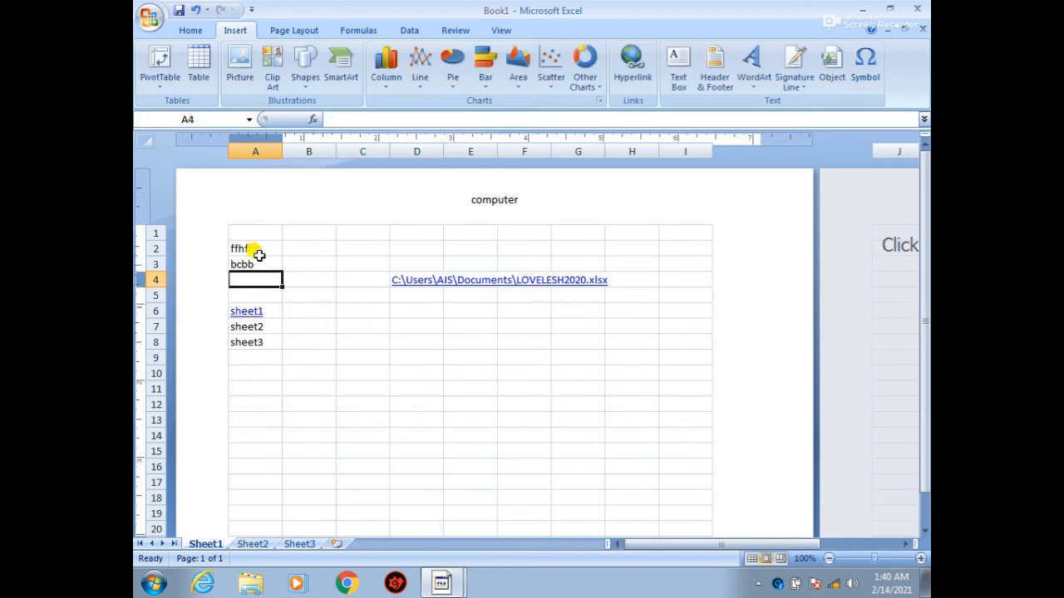
Enter the sample text n in cell A4 of Sheet1.
text(n)
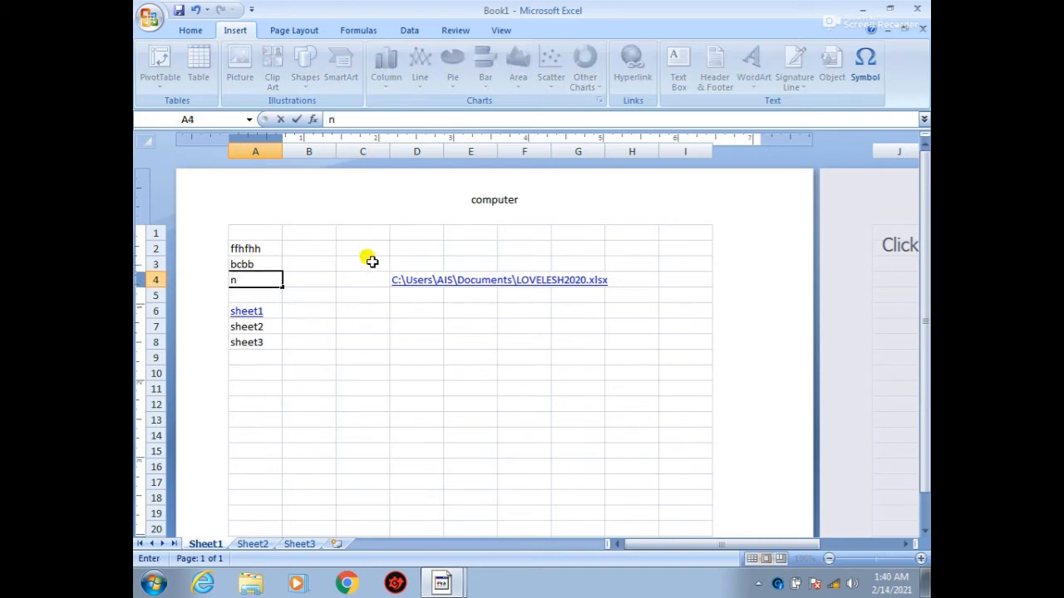
key(BackSpace)
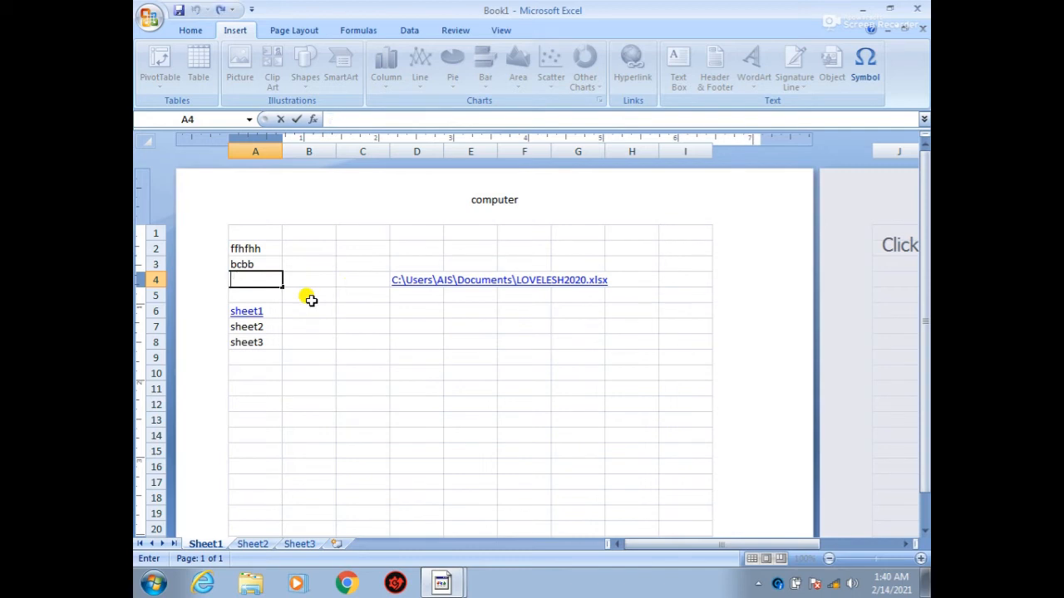
text(n)
key(BackSpace)
text(n)
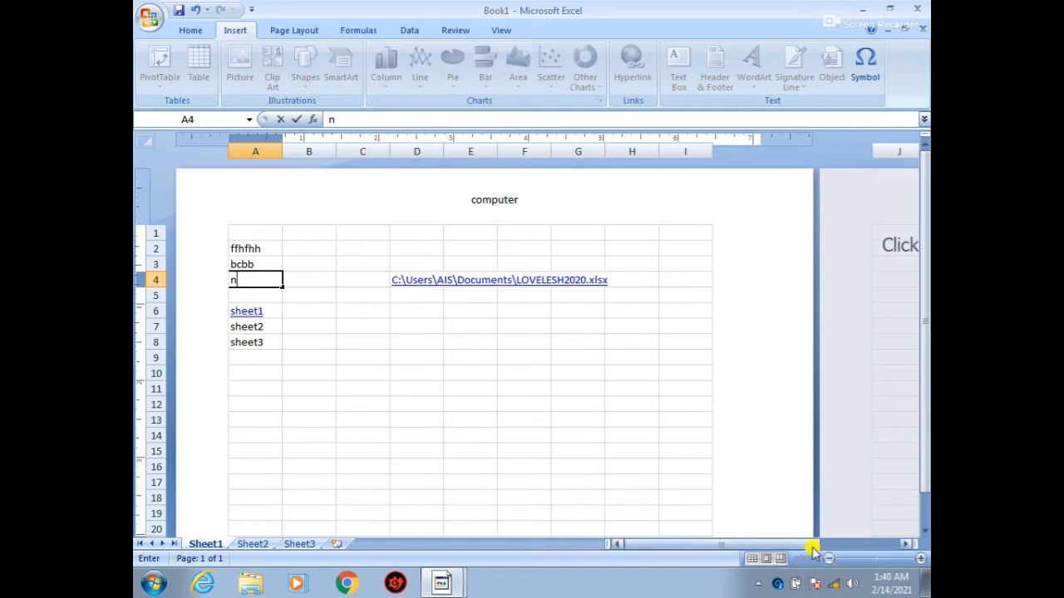
click(854, 542)
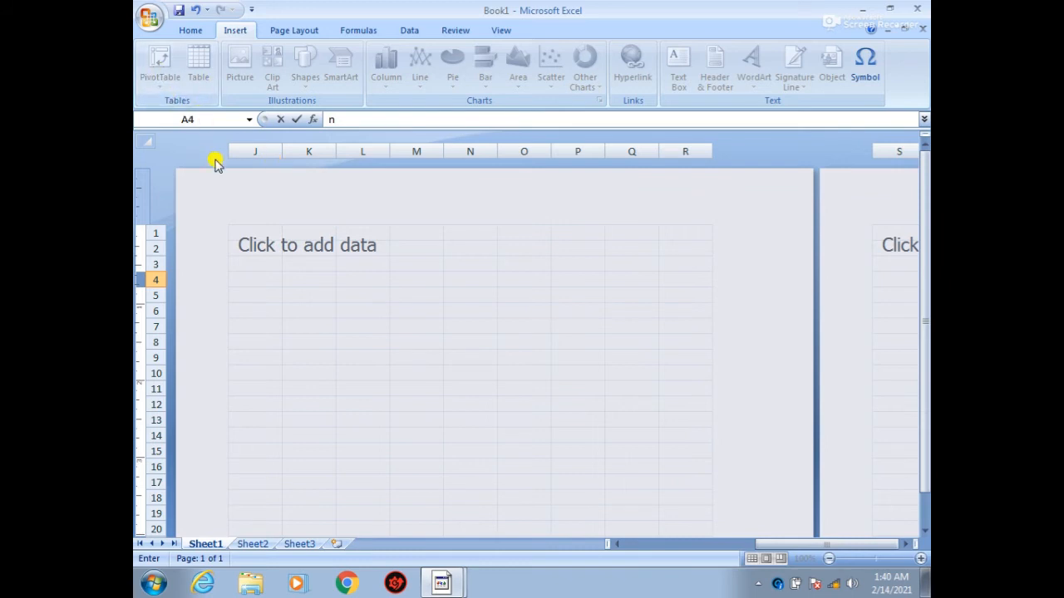
Enter a sample first name in cell F5 of Sheet2.
click(241, 544)
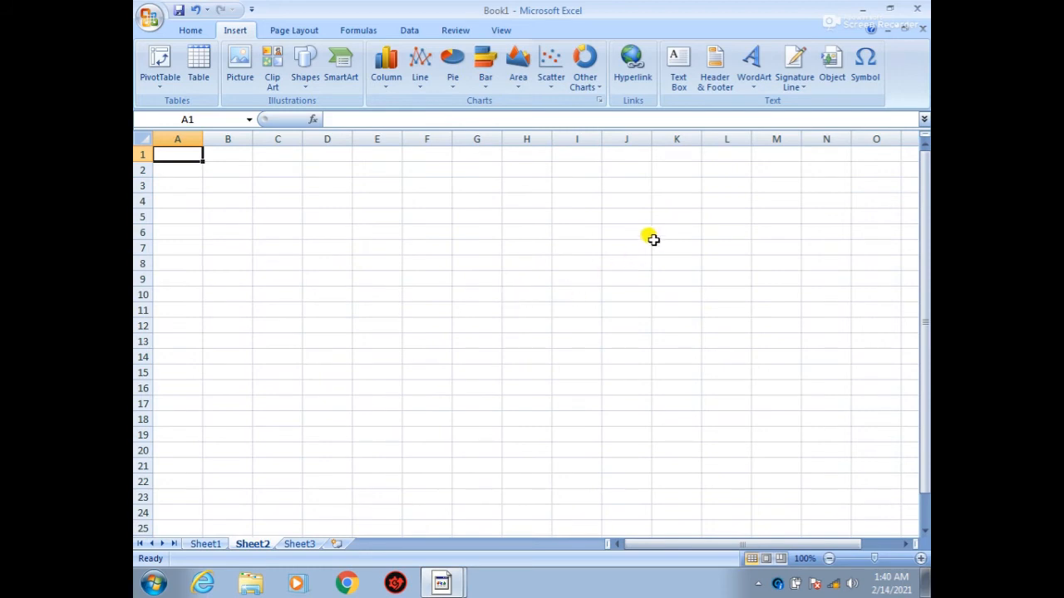
click(705, 169)
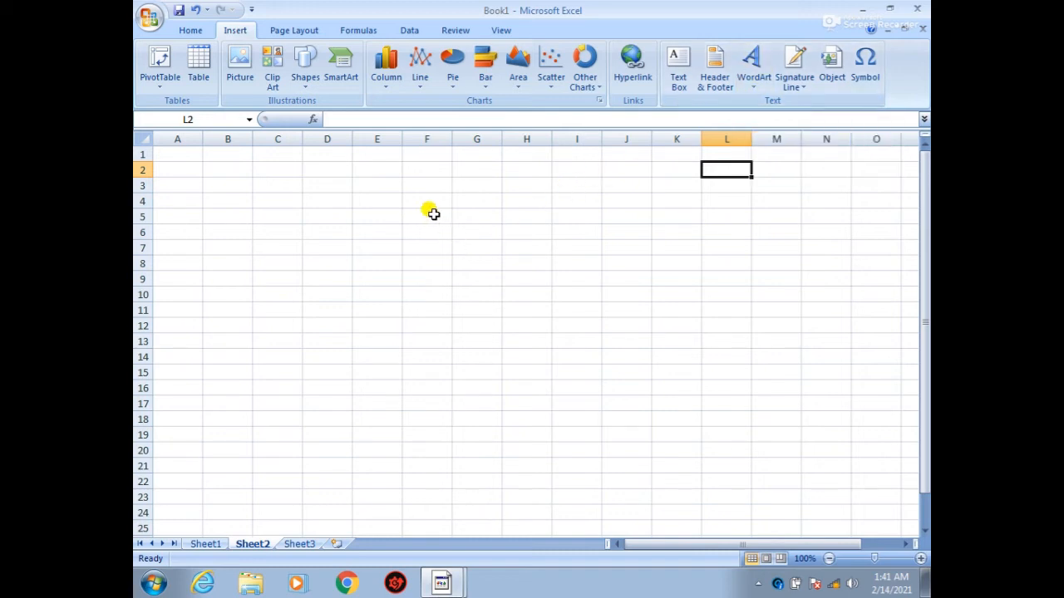
click(409, 212)
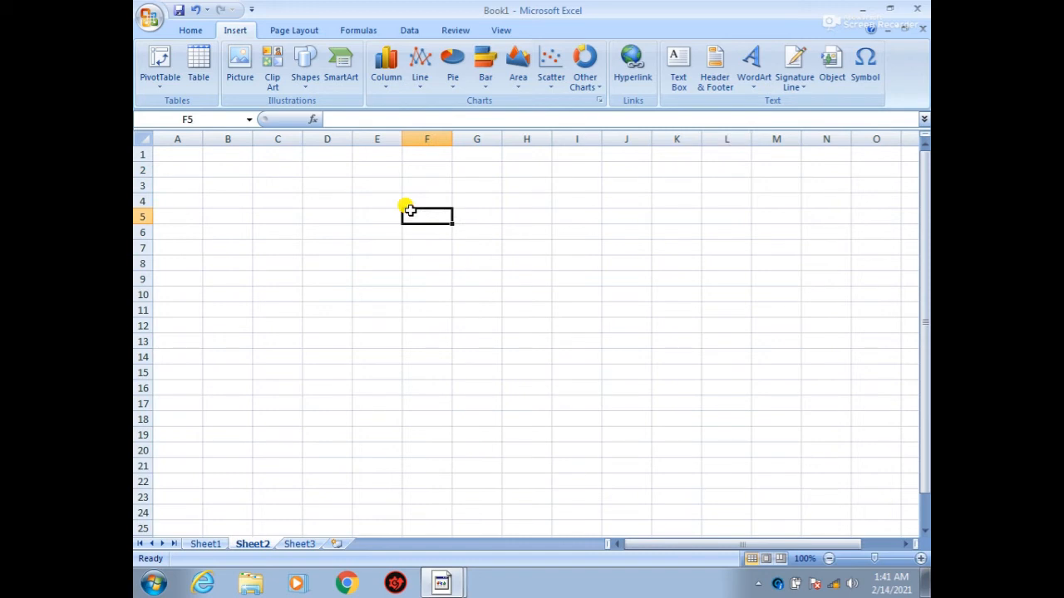
text(muskan)
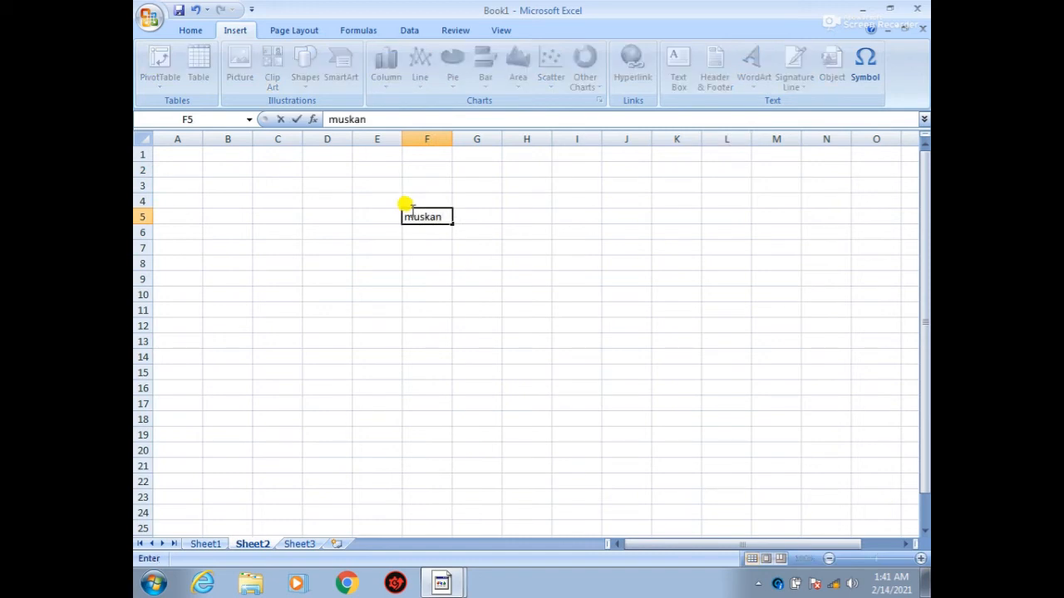
drag(420, 231, 425, 216)
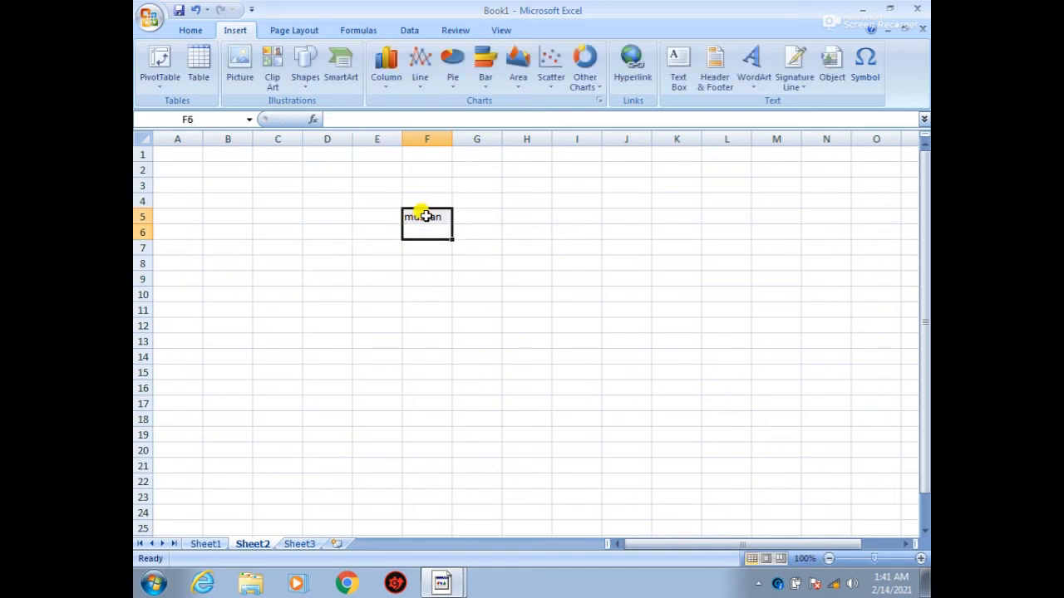
click(426, 216)
double_click(420, 214)
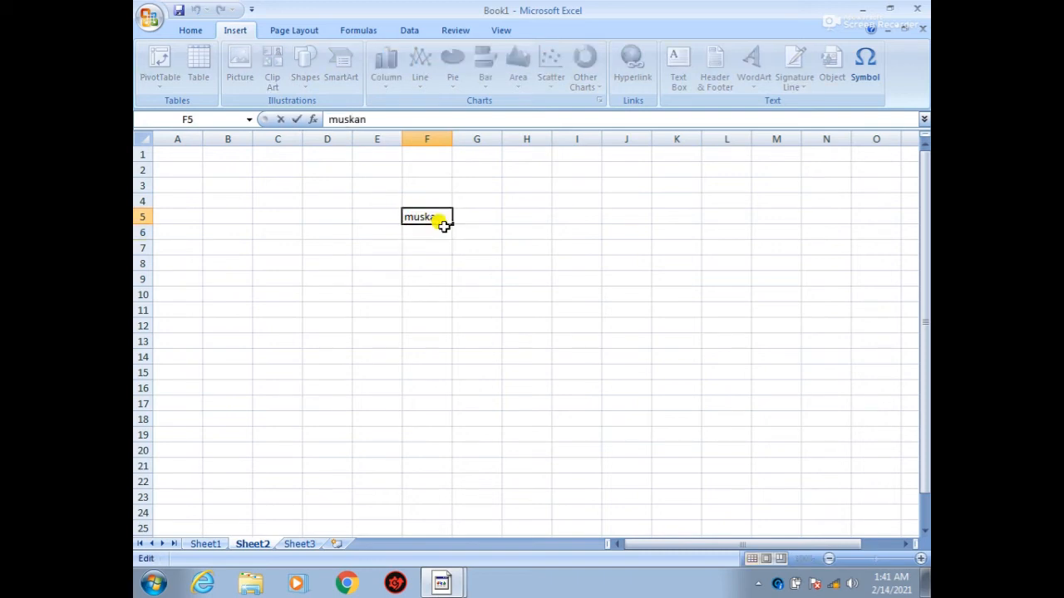
click(435, 231)
click(429, 214)
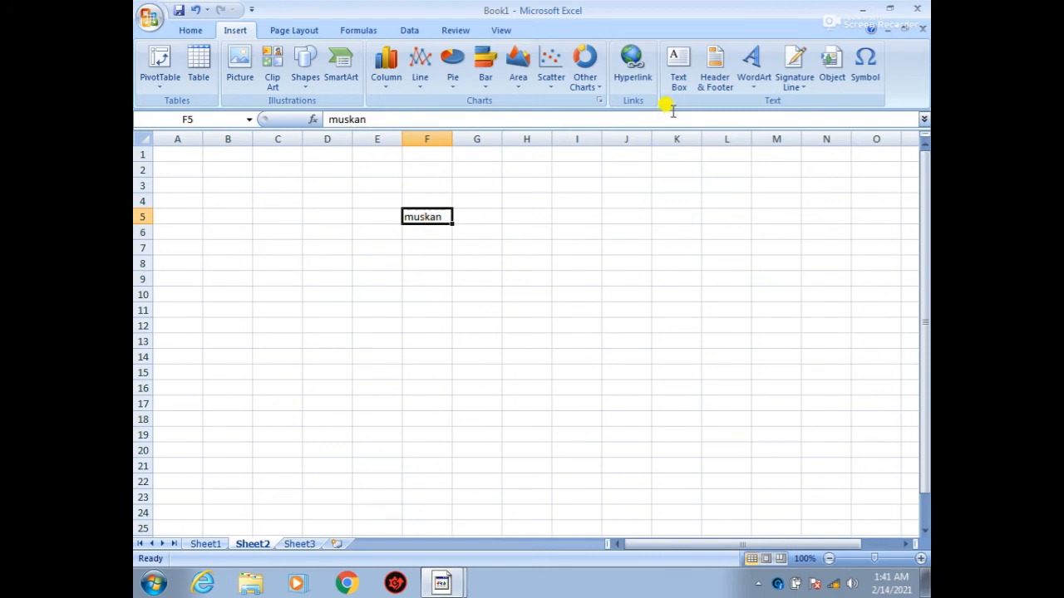
Insert WordArt in the red outlined letter style and replace its placeholder text with ram jii.
click(753, 76)
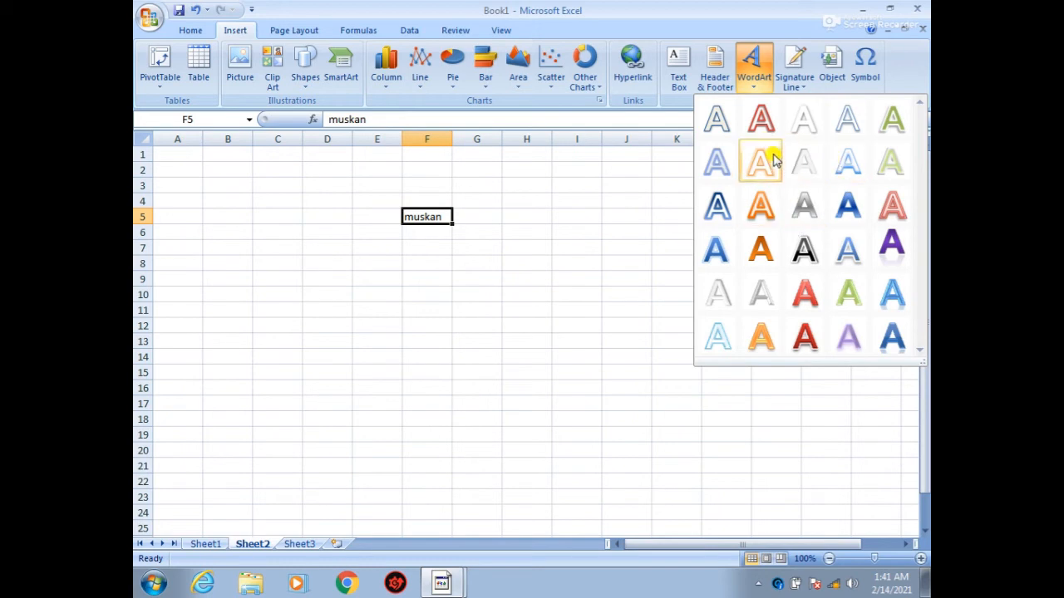
click(760, 125)
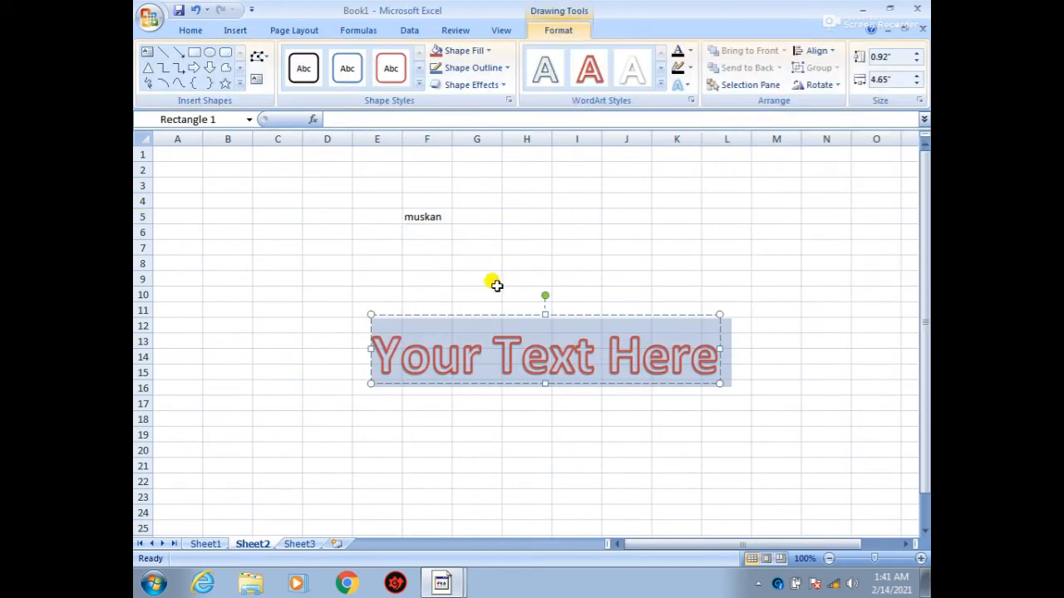
click(568, 337)
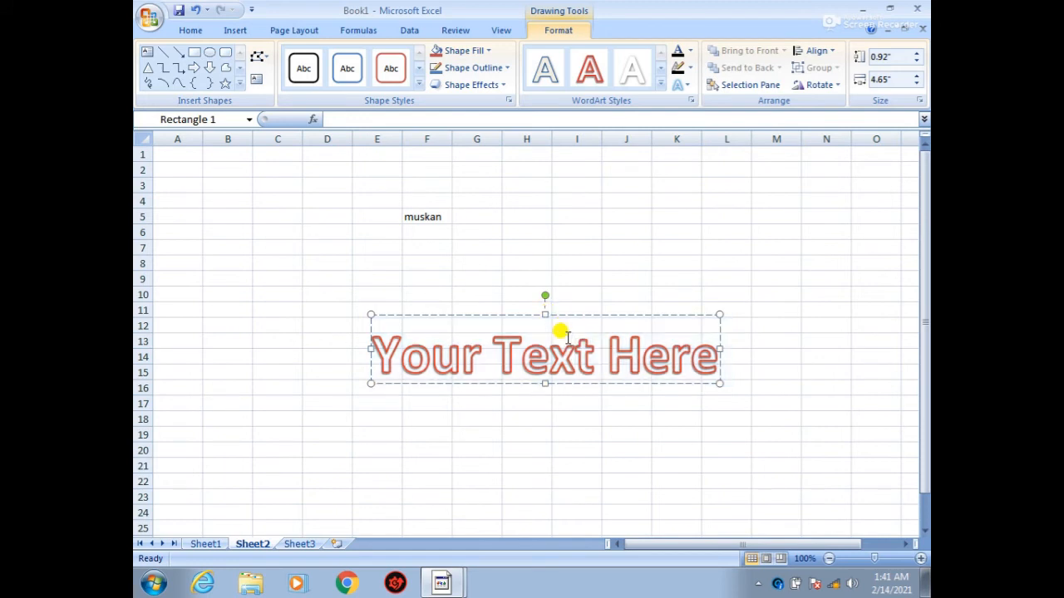
double_click(573, 336)
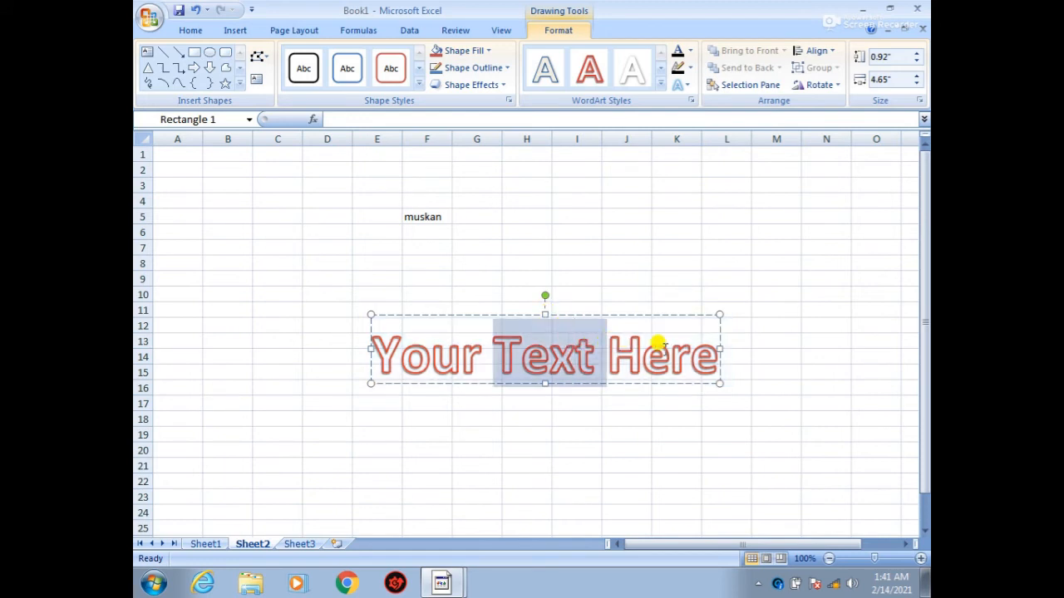
click(700, 353)
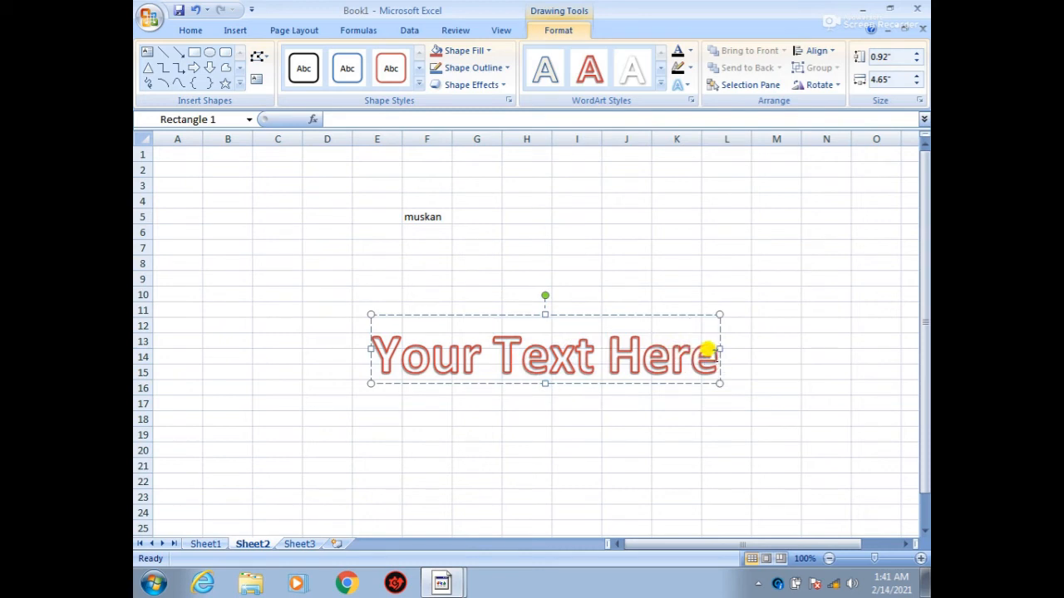
key(Delete)
key(BackSpace)
key(BackSpace)
key(BackSpace)
key(BackSpace)
key(BackSpace)
key(BackSpace)
key(BackSpace)
key(BackSpace)
key(BackSpace)
key(BackSpace)
key(BackSpace)
key(BackSpace)
key(BackSpace)
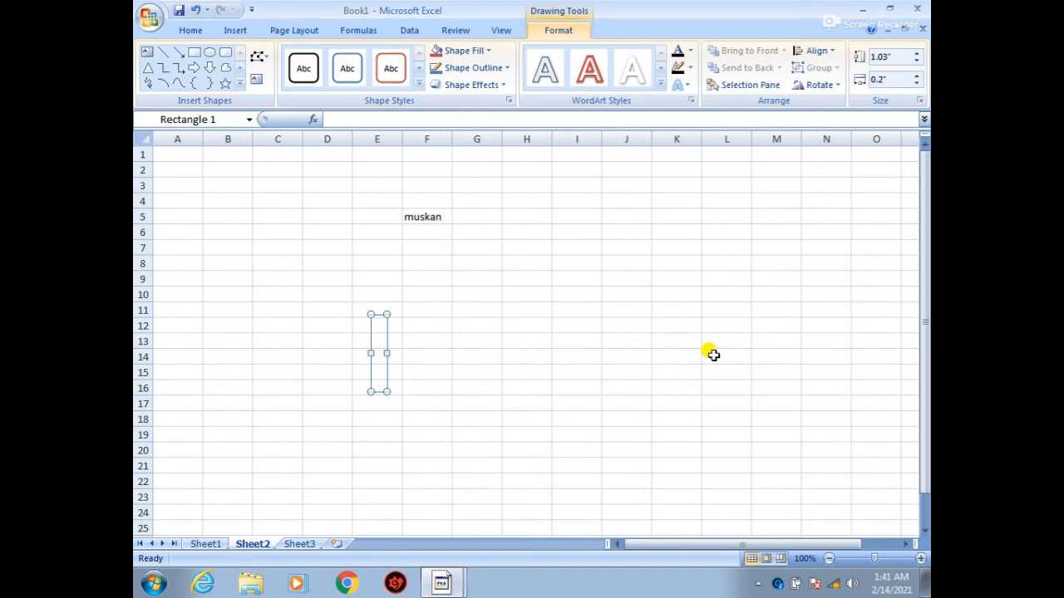
text(ran)
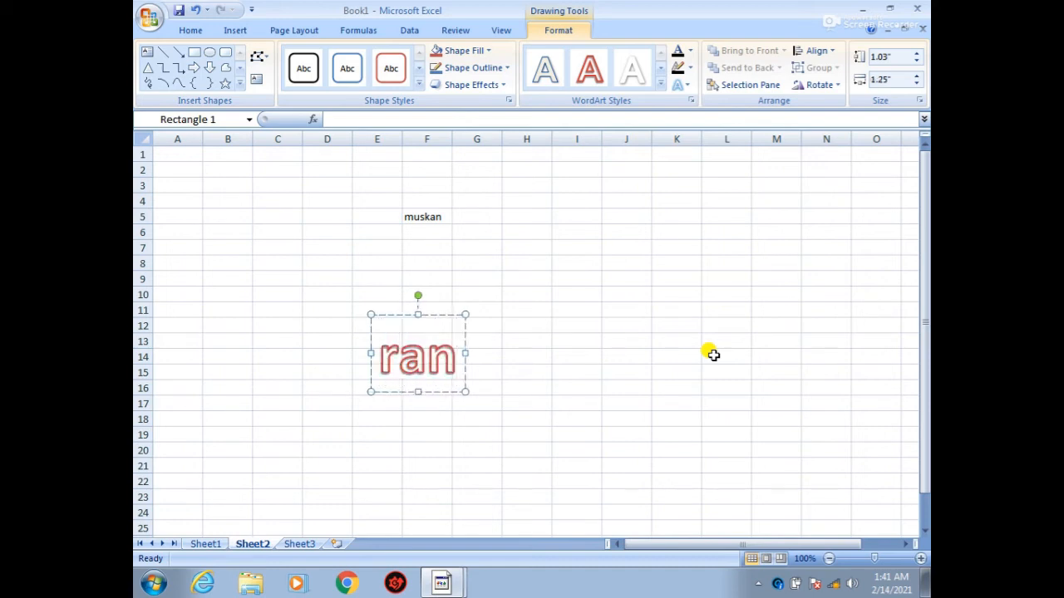
key(BackSpace)
text(m )
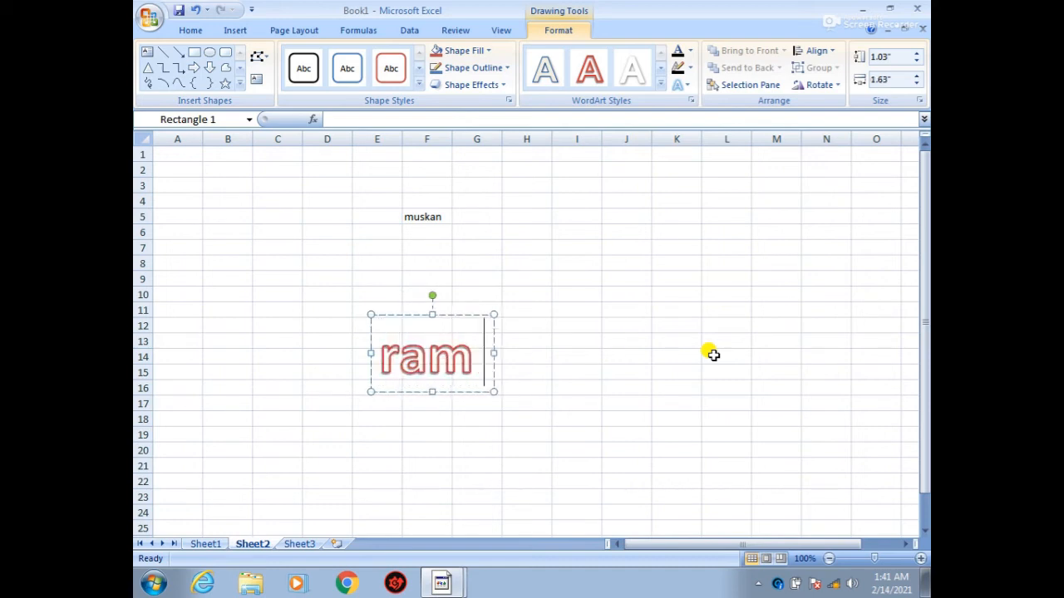
text(jii)
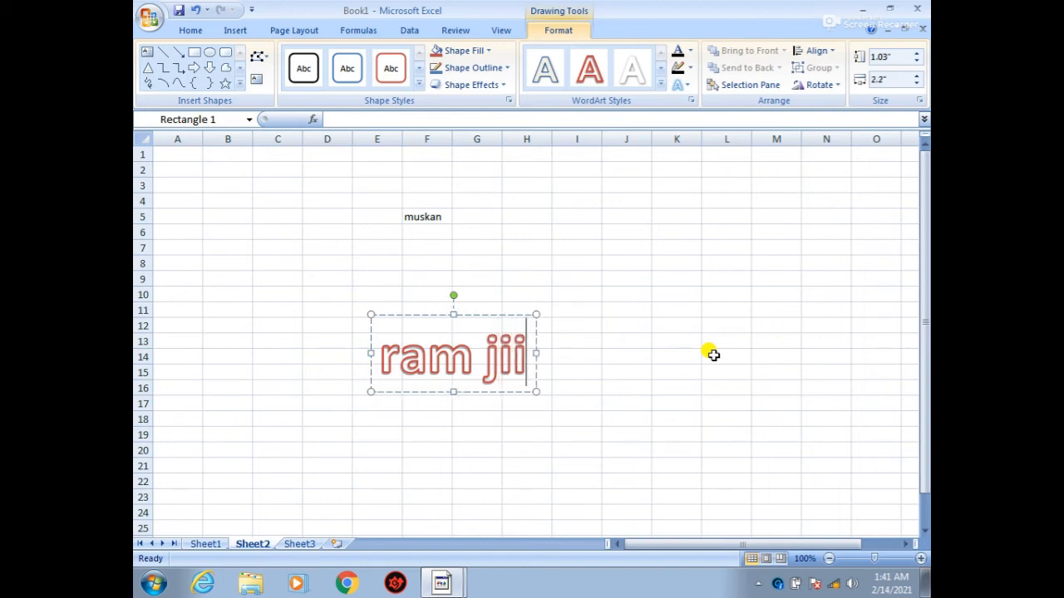
click(558, 404)
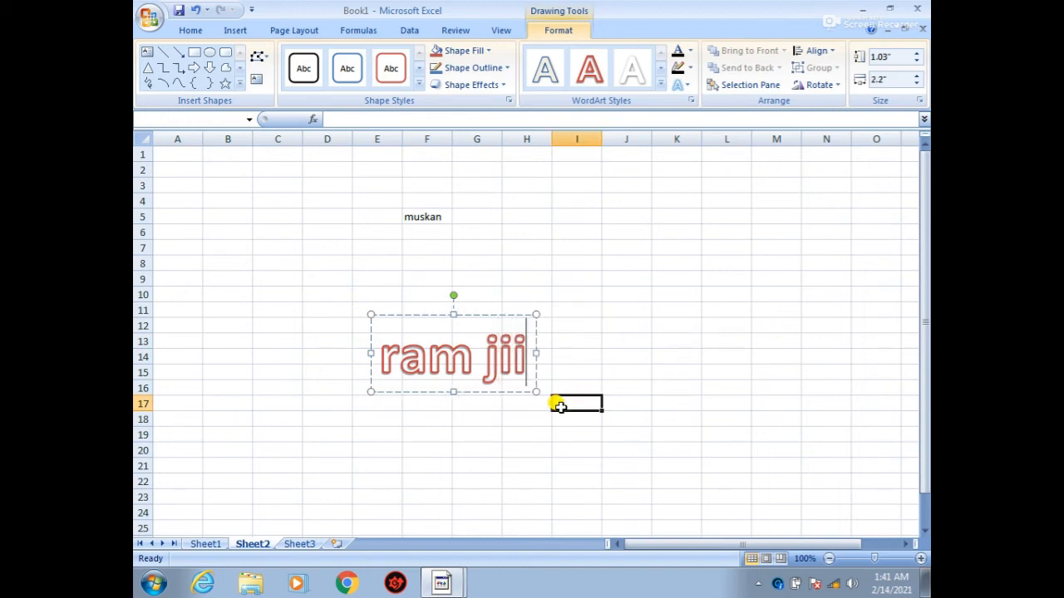
click(605, 325)
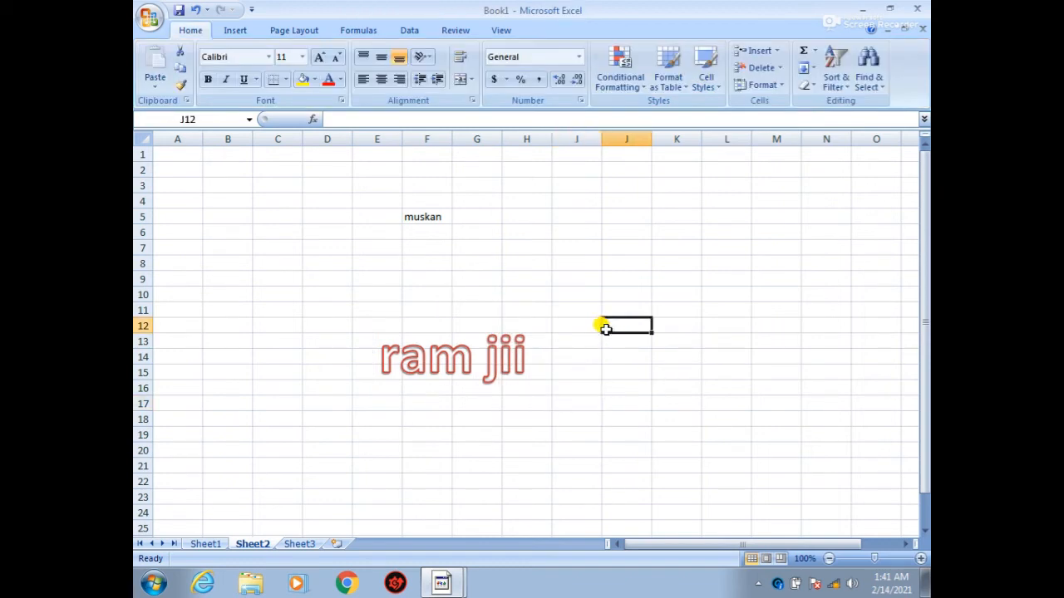
click(375, 362)
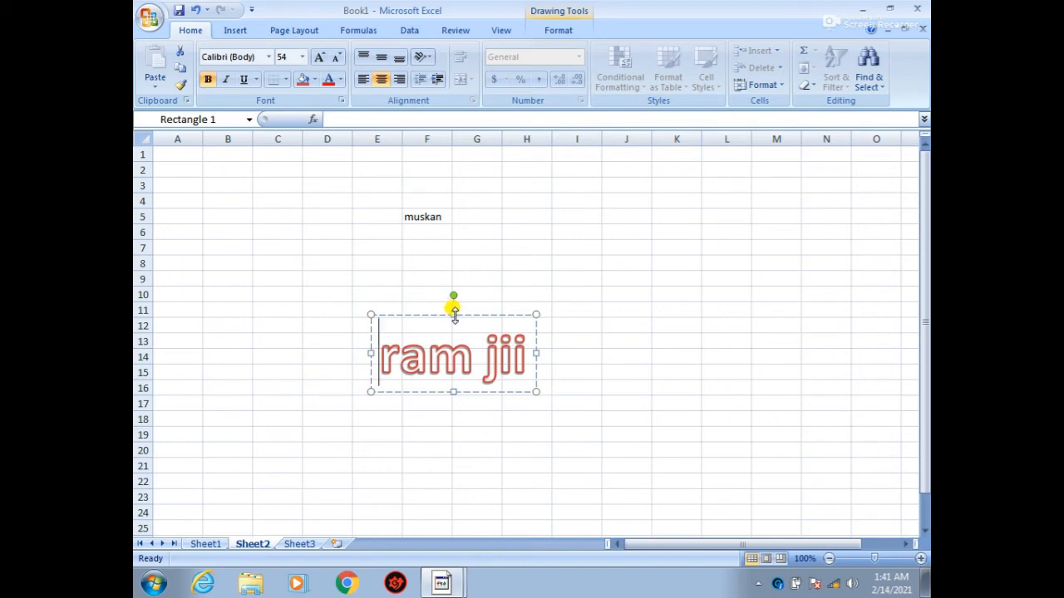
click(296, 323)
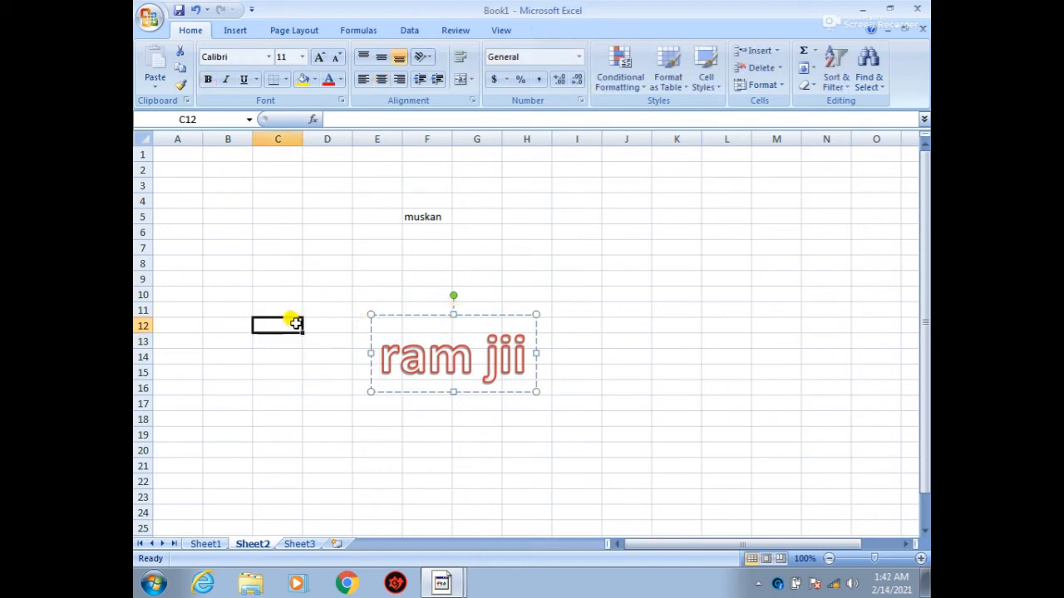
key(ctrl+a)
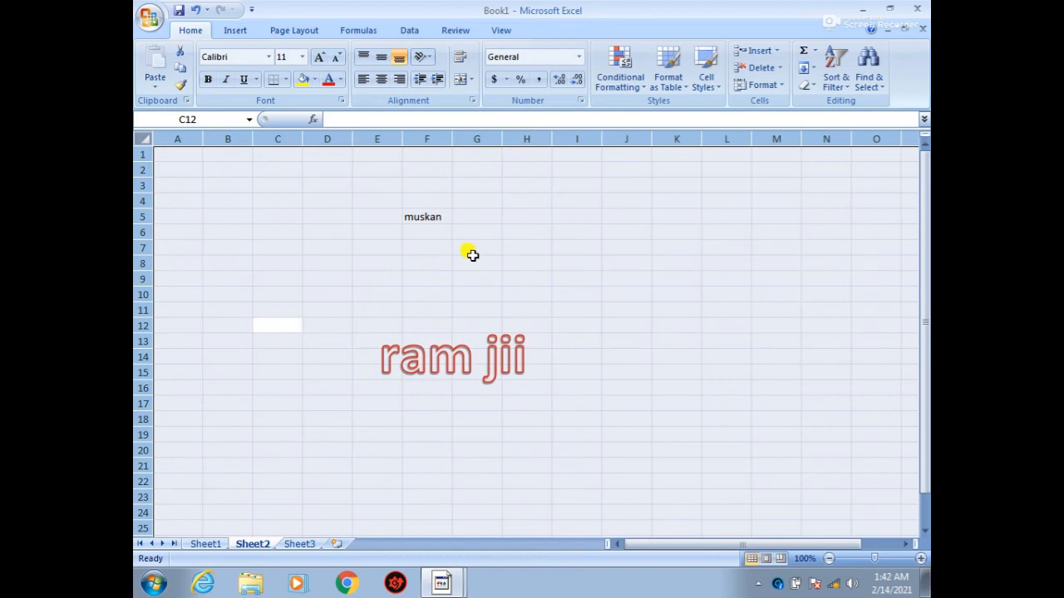
click(440, 265)
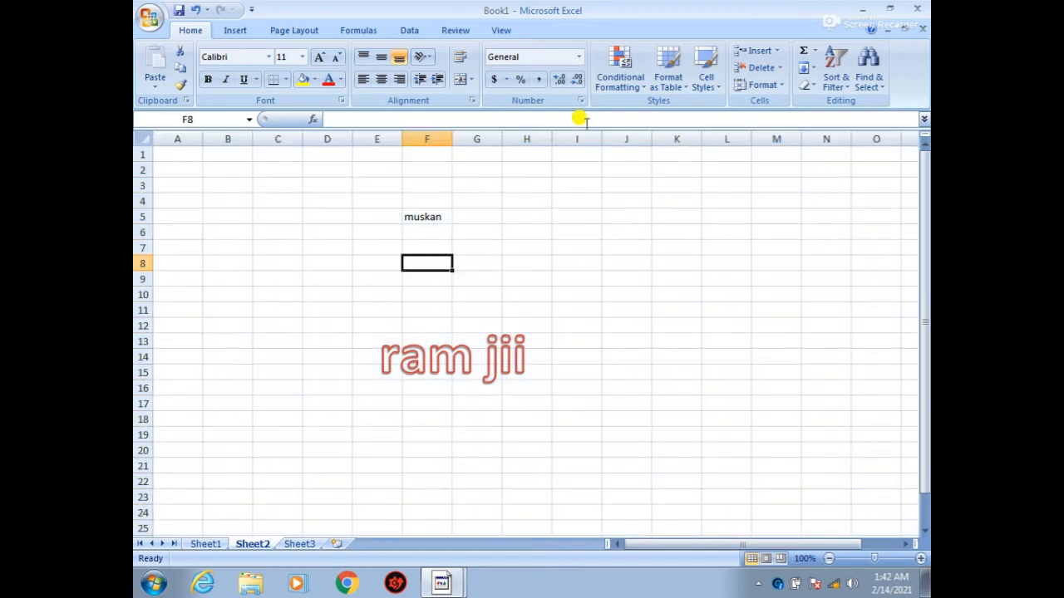
View the setup options for a Microsoft Office signature line and dismiss them without adding one.
click(248, 32)
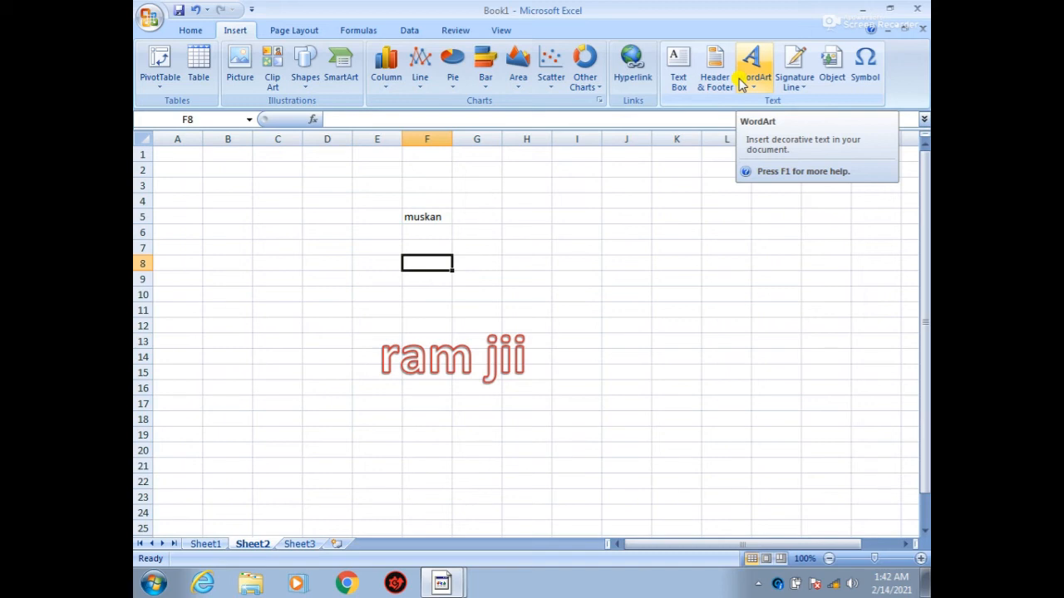
click(796, 88)
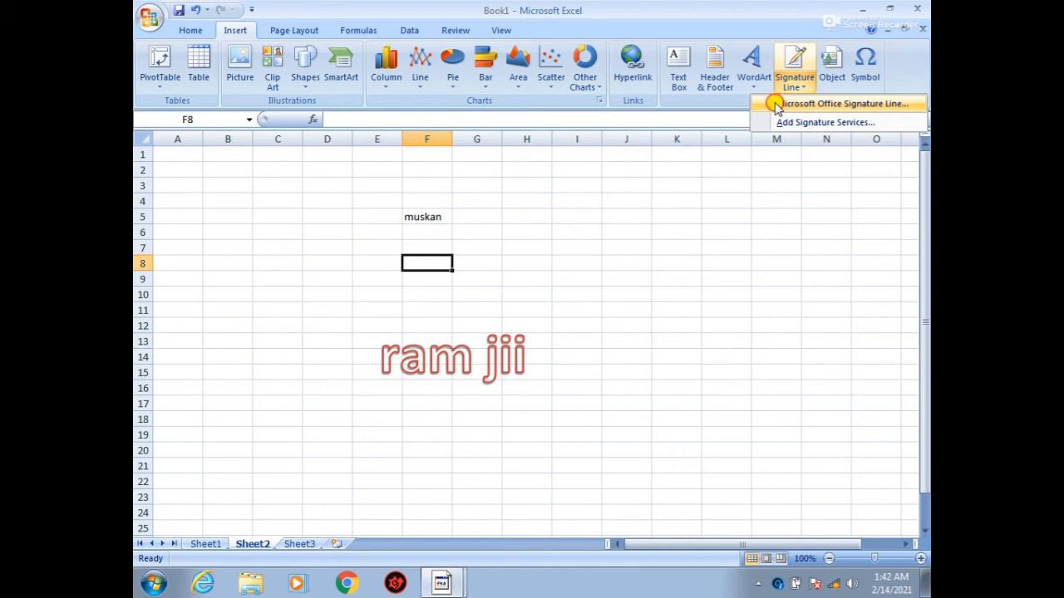
click(773, 103)
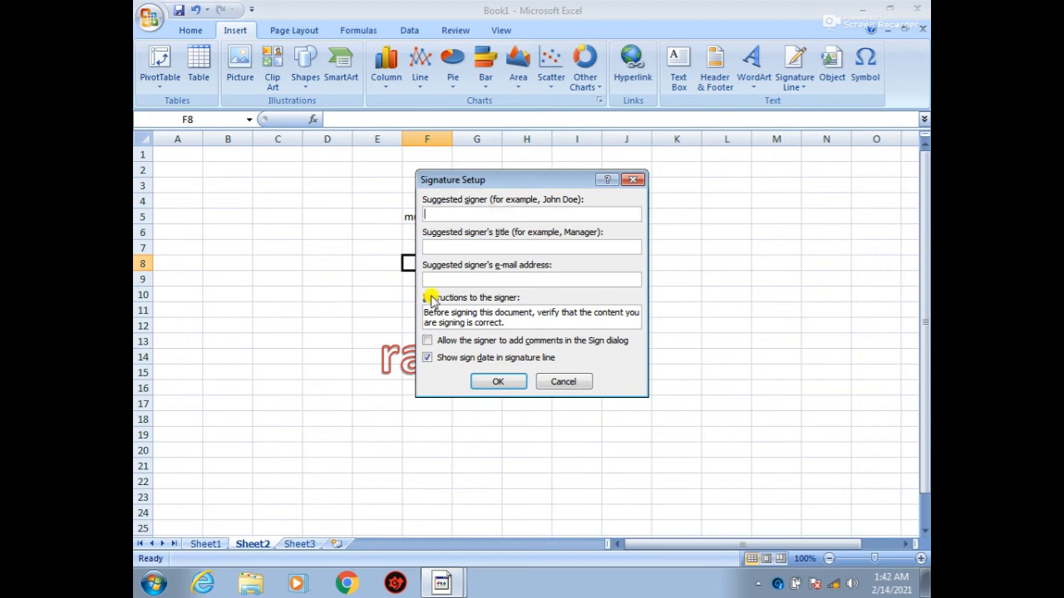
click(563, 383)
drag(562, 383, 641, 299)
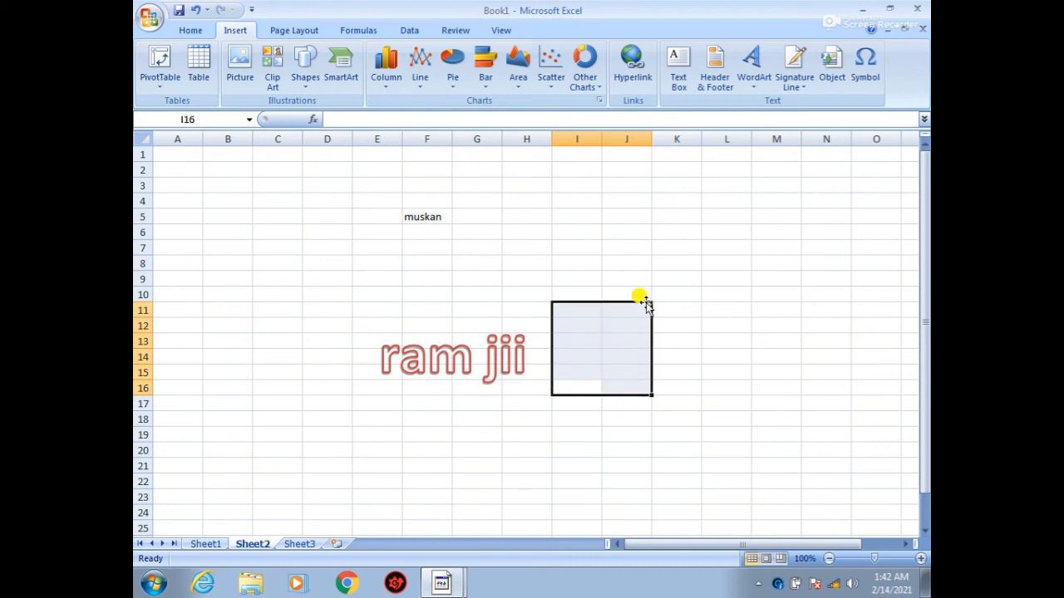
Insert the rupee sign (₨) from the Currency Symbols subset into cell L7.
click(723, 246)
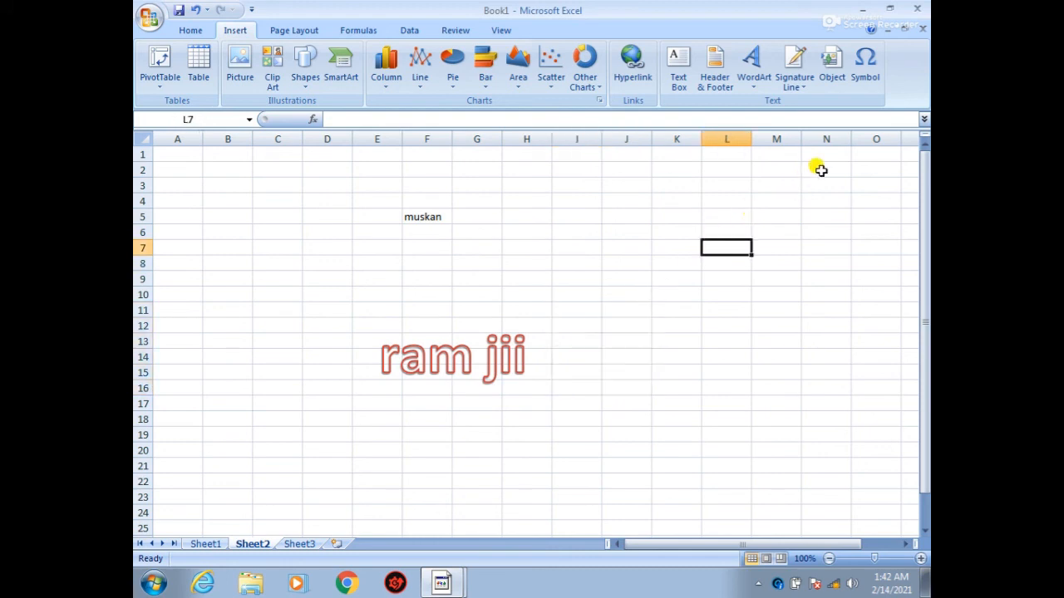
click(864, 94)
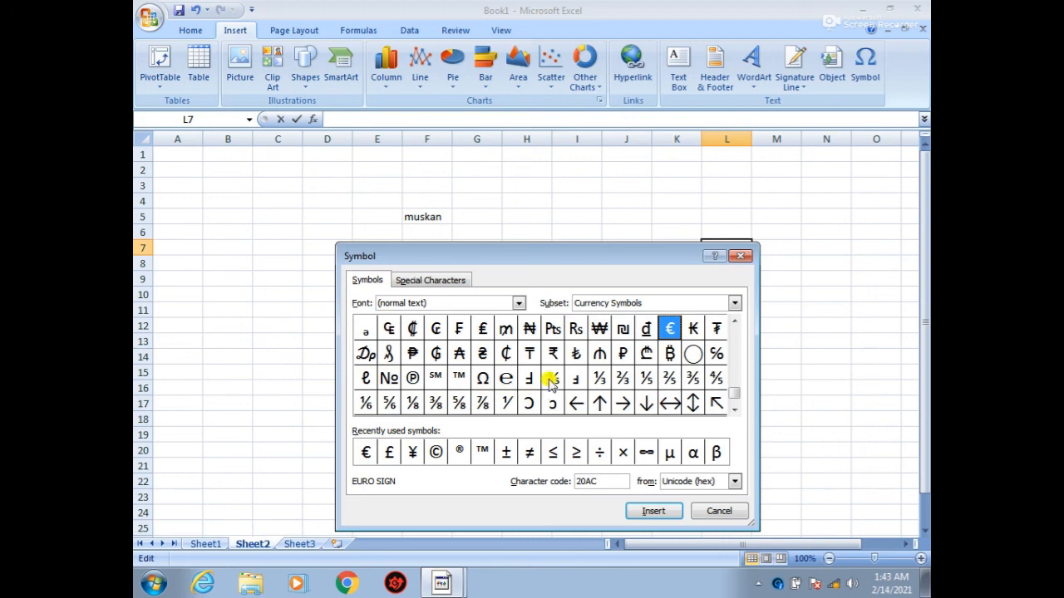
click(576, 332)
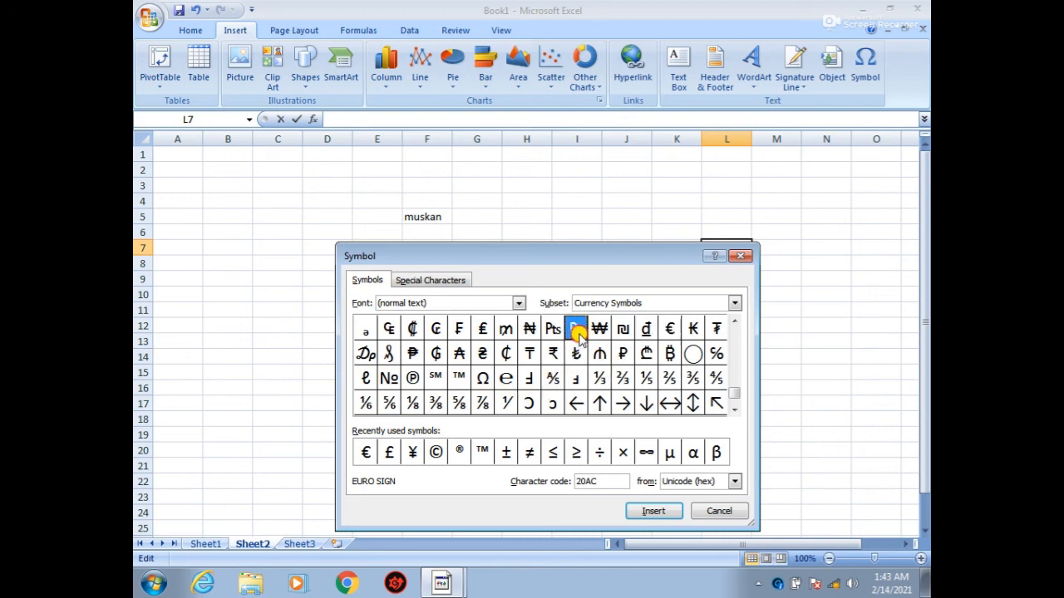
click(654, 509)
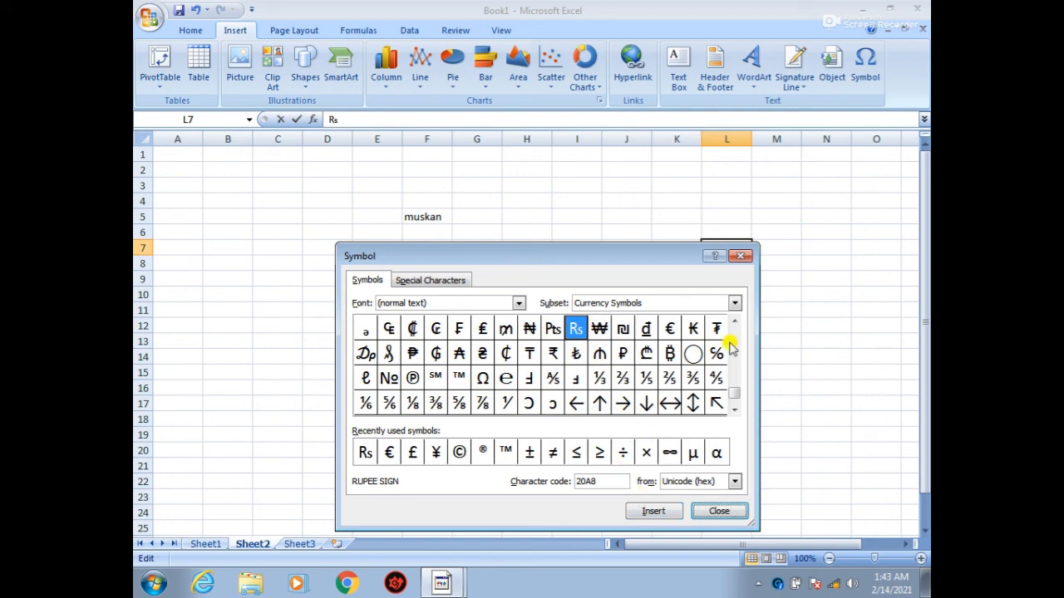
click(718, 509)
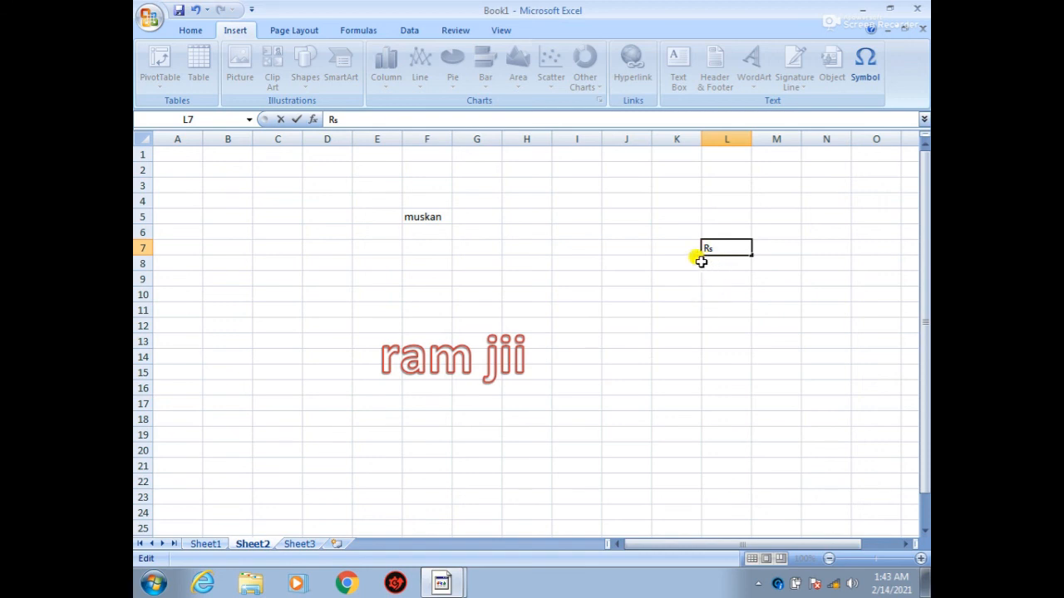
click(680, 261)
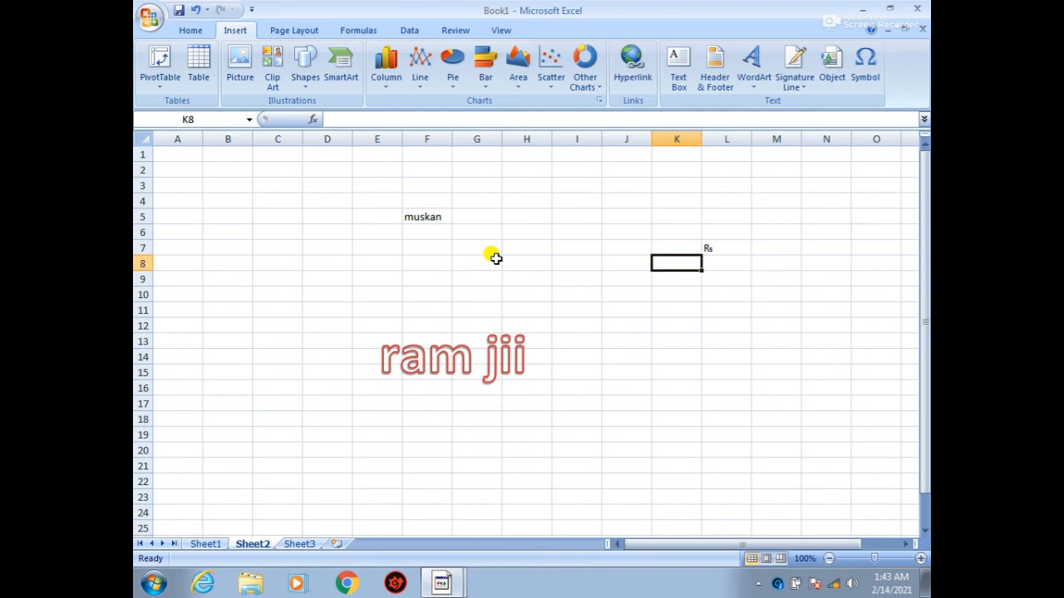
Close the workbook and the program without saving the changes to Book1.
click(535, 229)
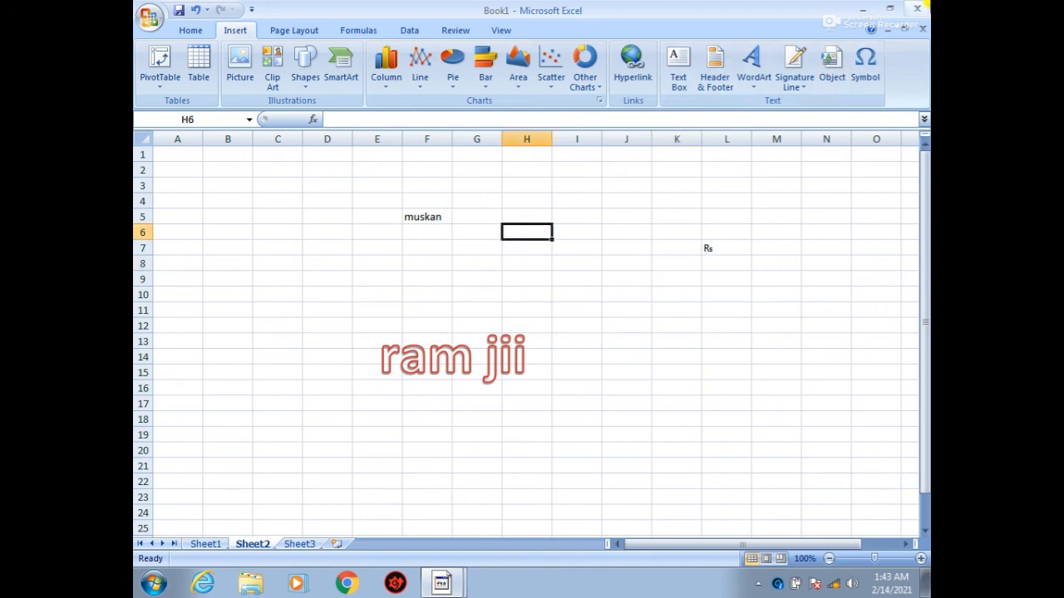
click(917, 8)
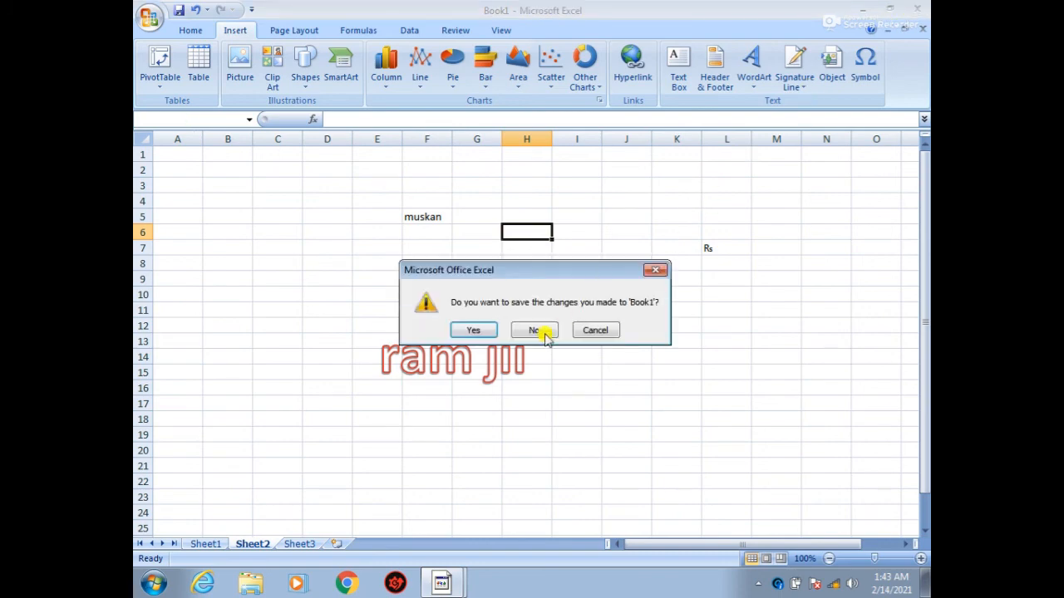
click(533, 332)
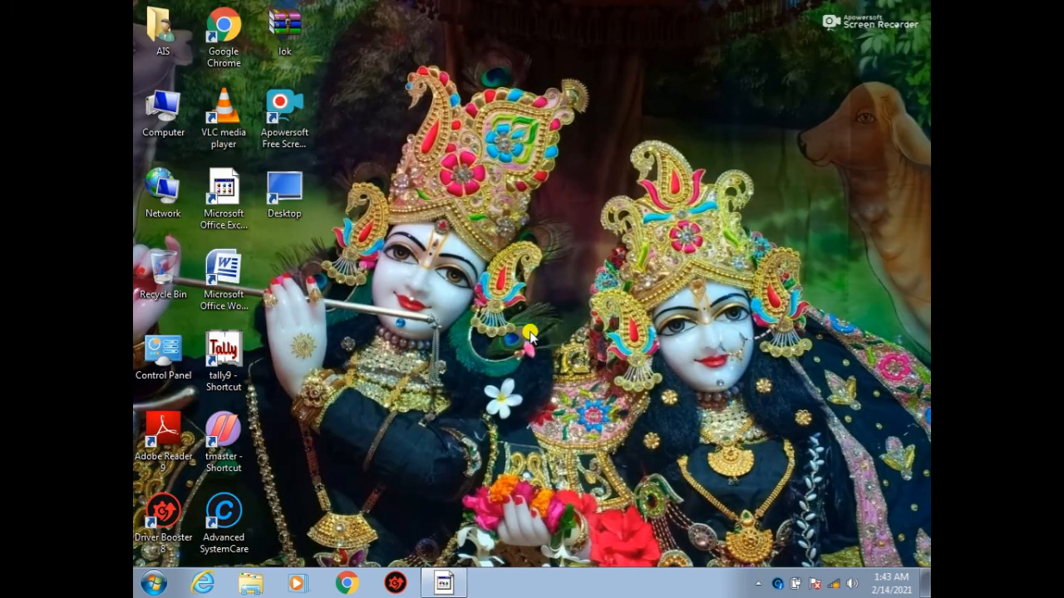